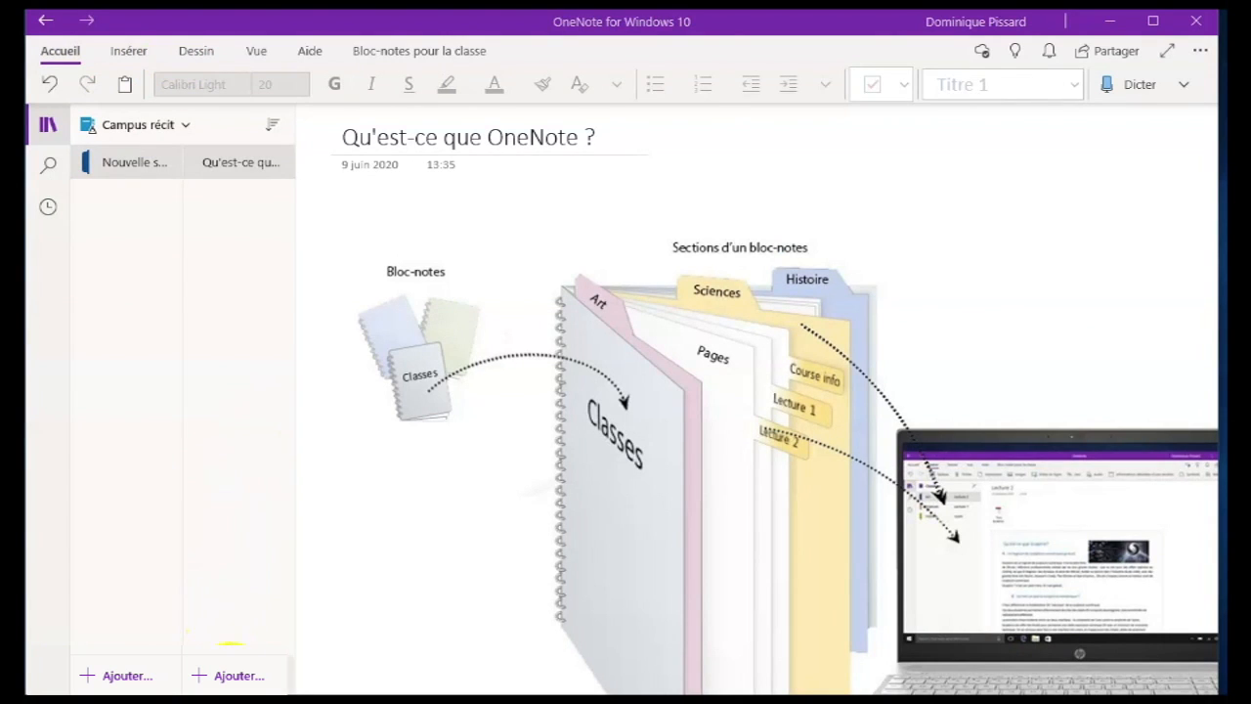
# Add a page titled "accueil" to the section and write "J'écris ici un texte pour me pratiquer" in its body.
pyautogui.click(231, 669)
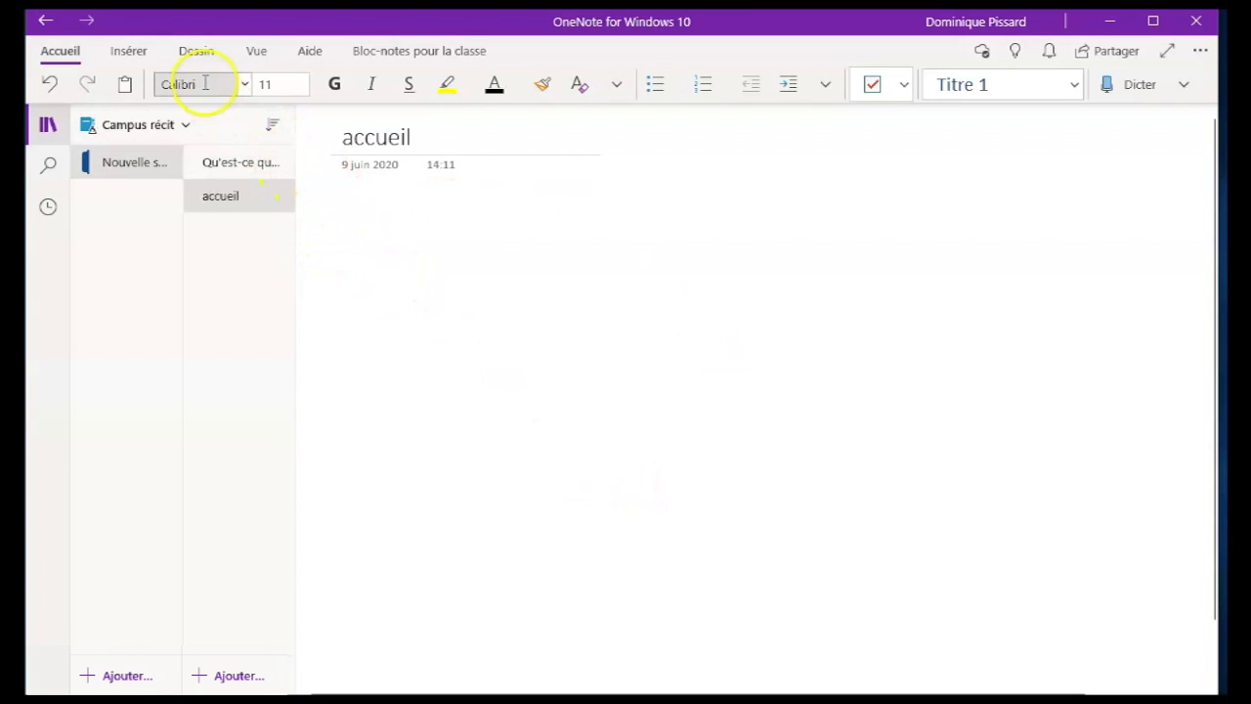
pyautogui.click(245, 85)
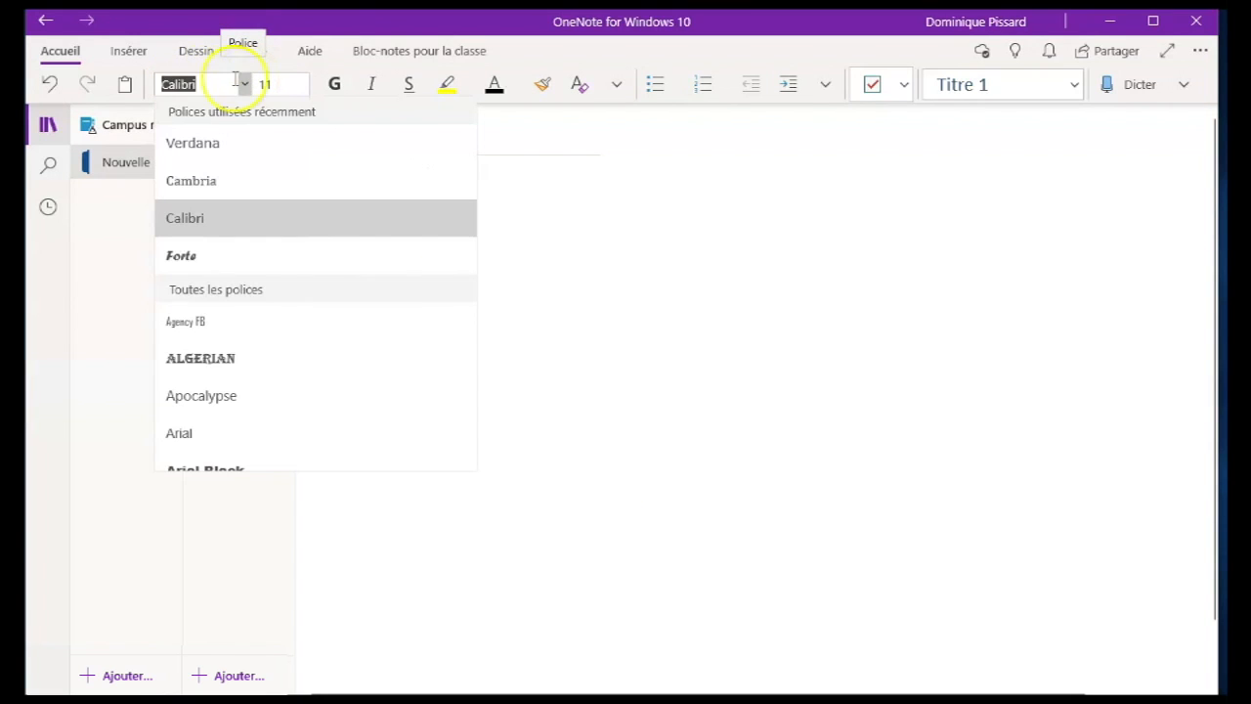
pyautogui.click(626, 245)
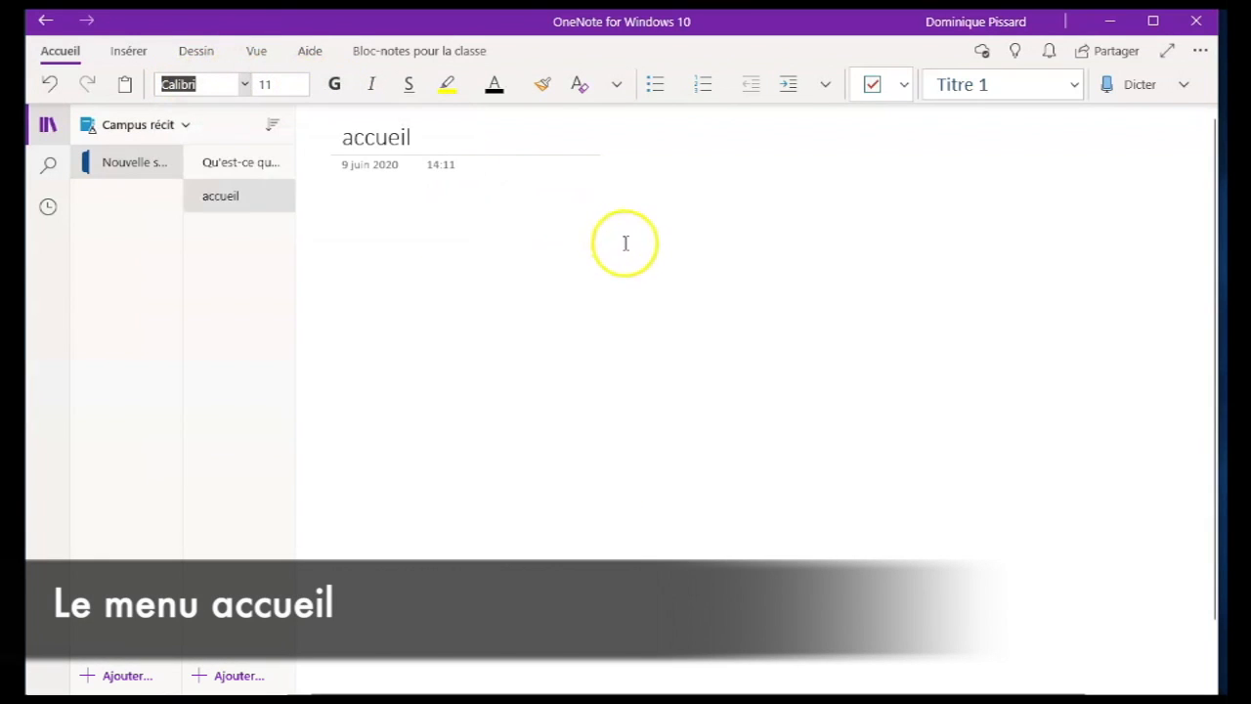
pyautogui.click(372, 252)
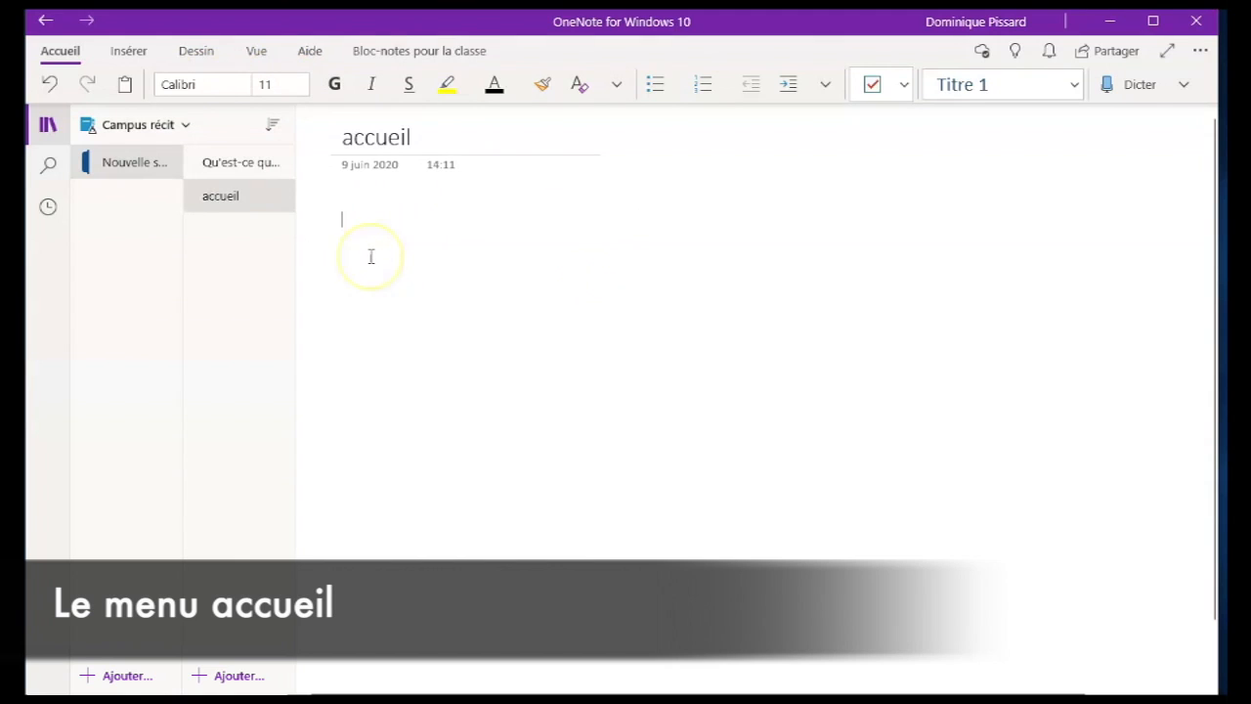
pyautogui.write("J'écris")
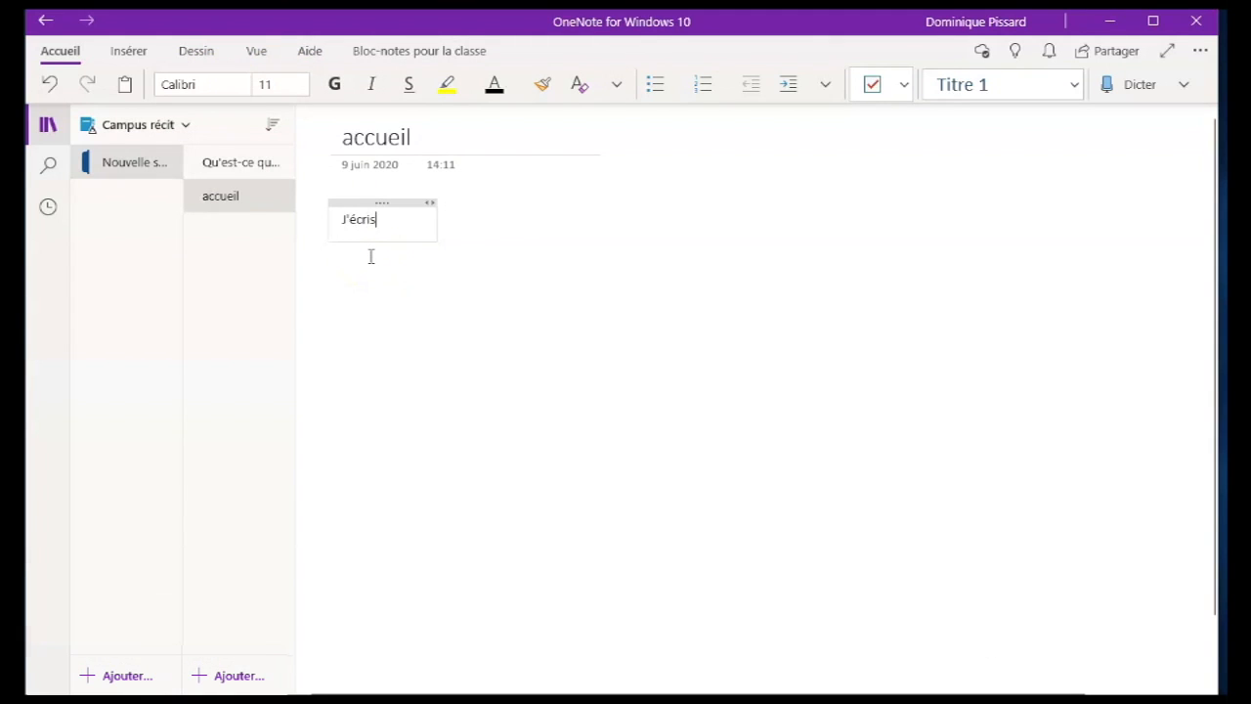
pyautogui.write(' ici un texte pour me pratiquer')
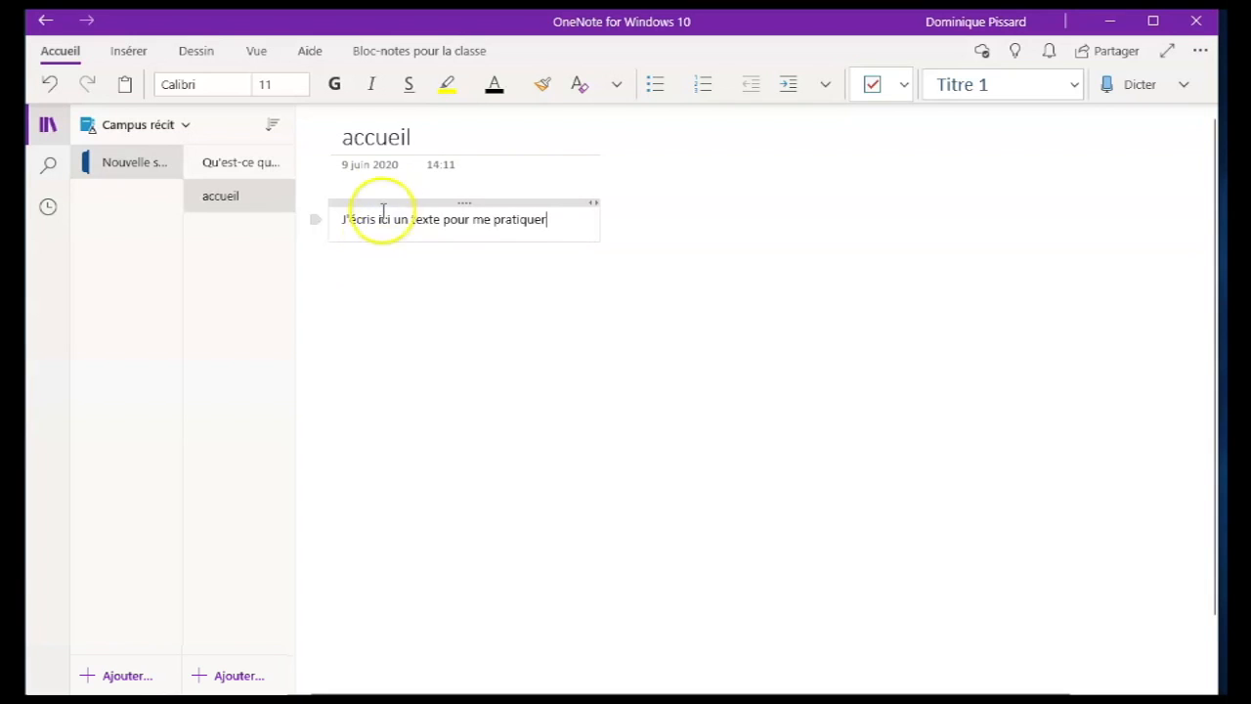
# Move the sentence's text container slightly down and to the right on the page.
pyautogui.moveTo(381, 204); pyautogui.dragTo(403, 225)
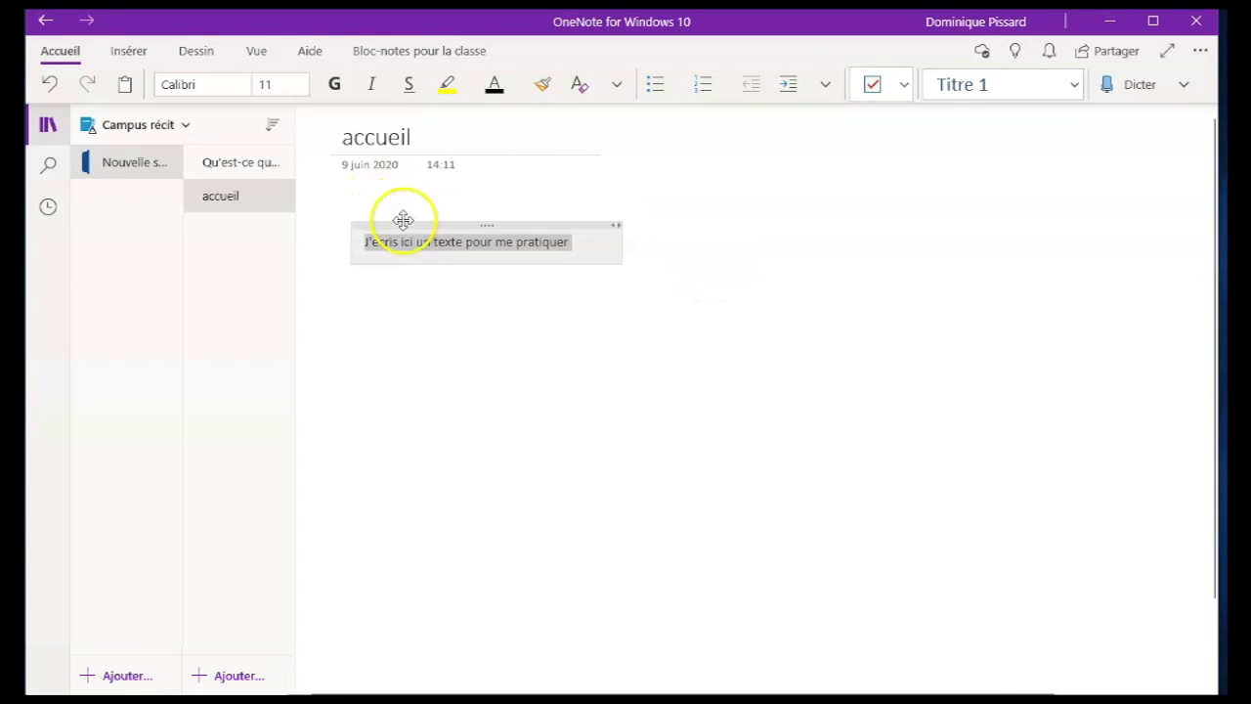
pyautogui.click(359, 299)
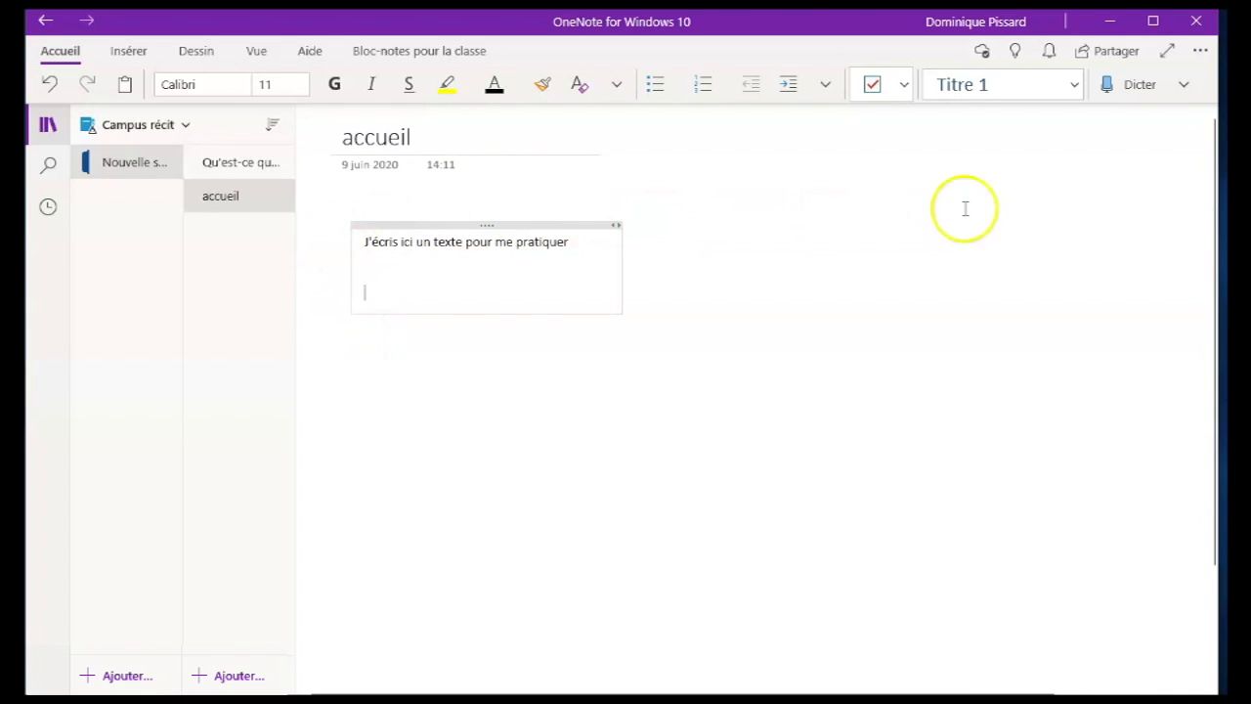
pyautogui.click(1005, 202)
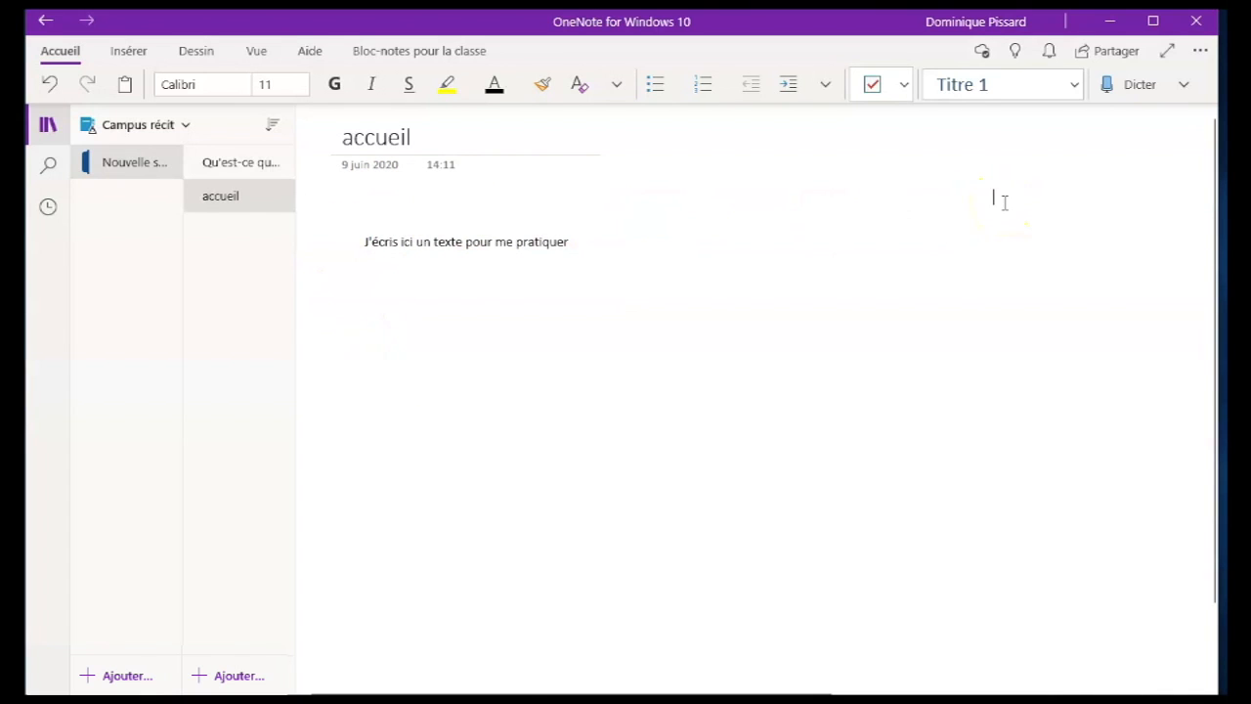
pyautogui.moveTo(447, 228)
pyautogui.mouseDown()
pyautogui.moveTo(452, 285)
pyautogui.moveTo(455, 232)
pyautogui.mouseUp()
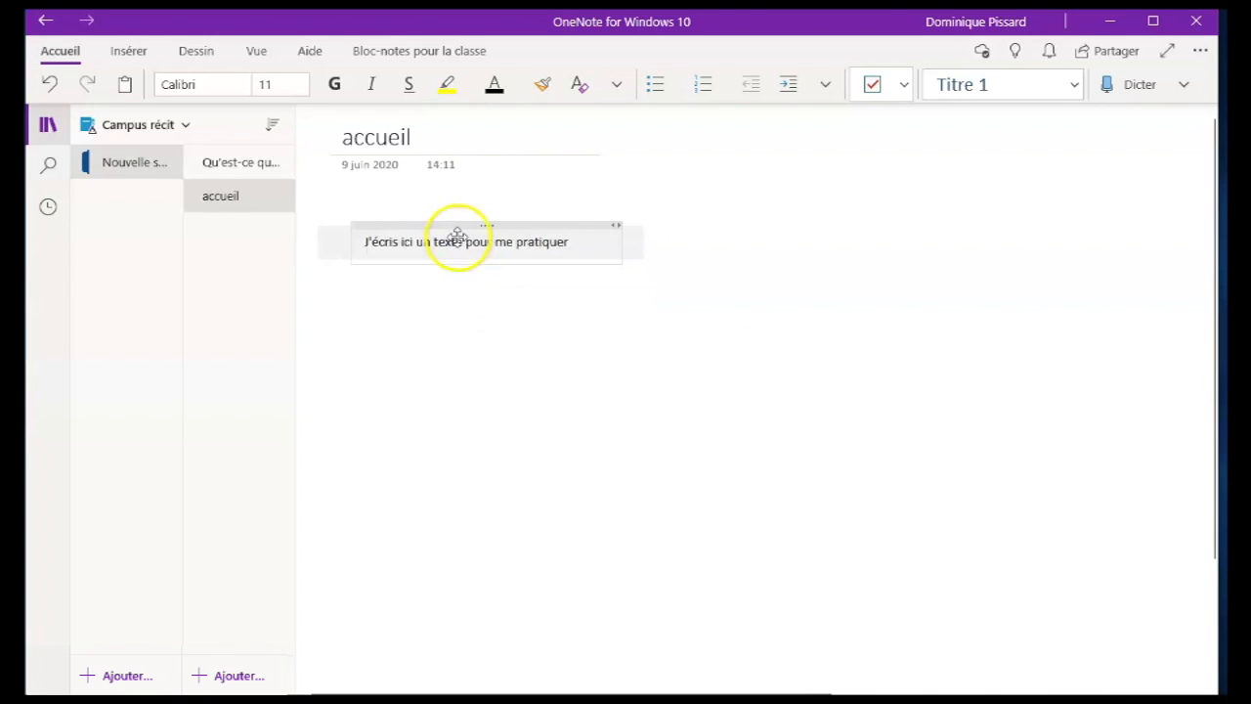
pyautogui.click(359, 321)
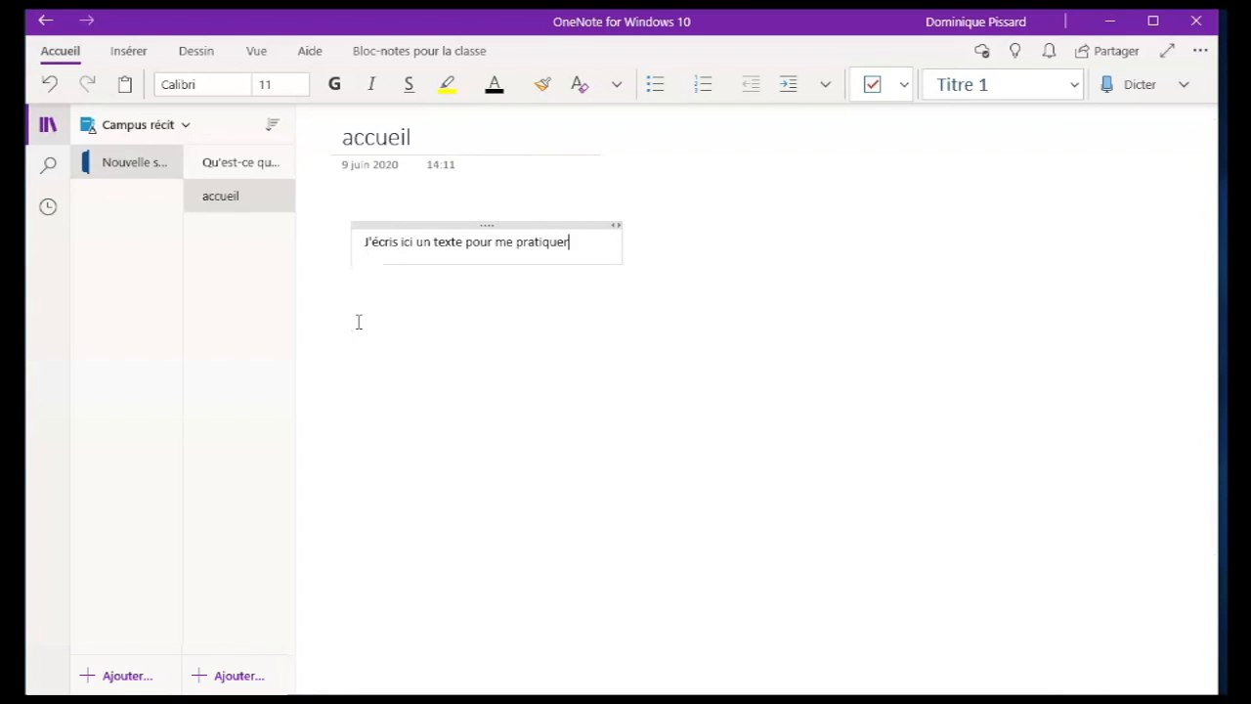
# Highlight the whole sentence in yellow and remove the highlight again.
pyautogui.moveTo(580, 251); pyautogui.dragTo(353, 237)
pyautogui.click(177, 131)
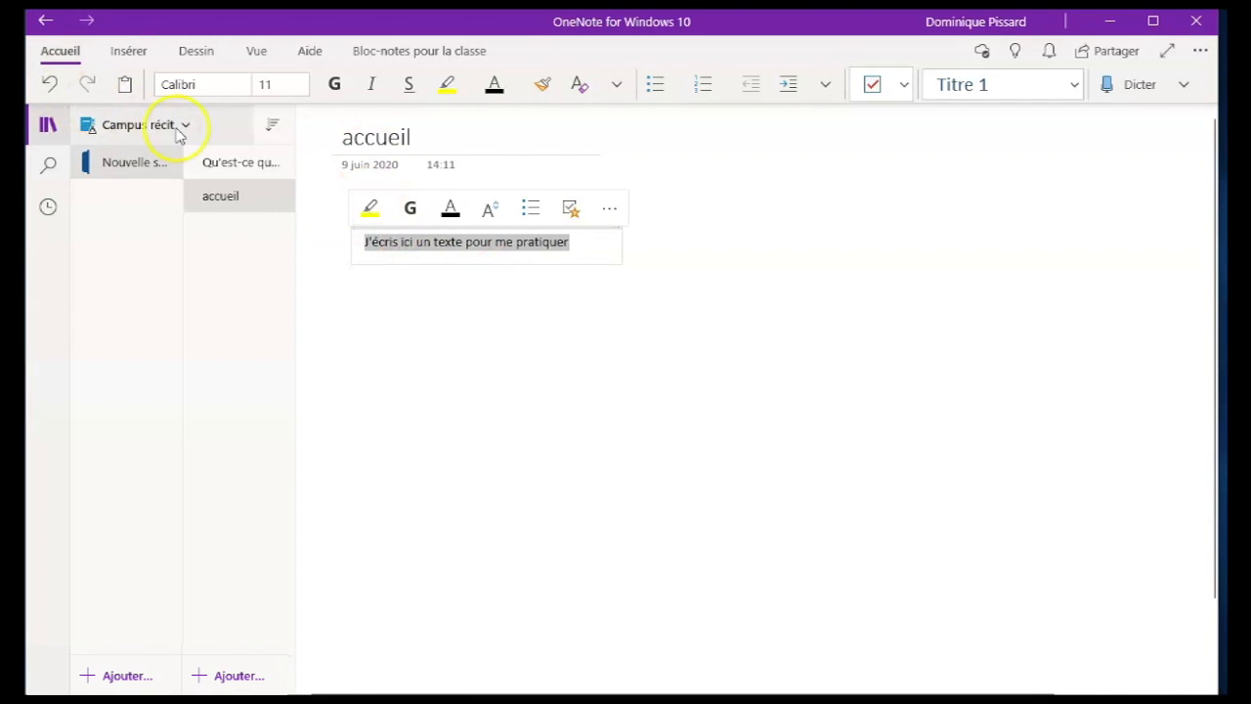
pyautogui.click(371, 209)
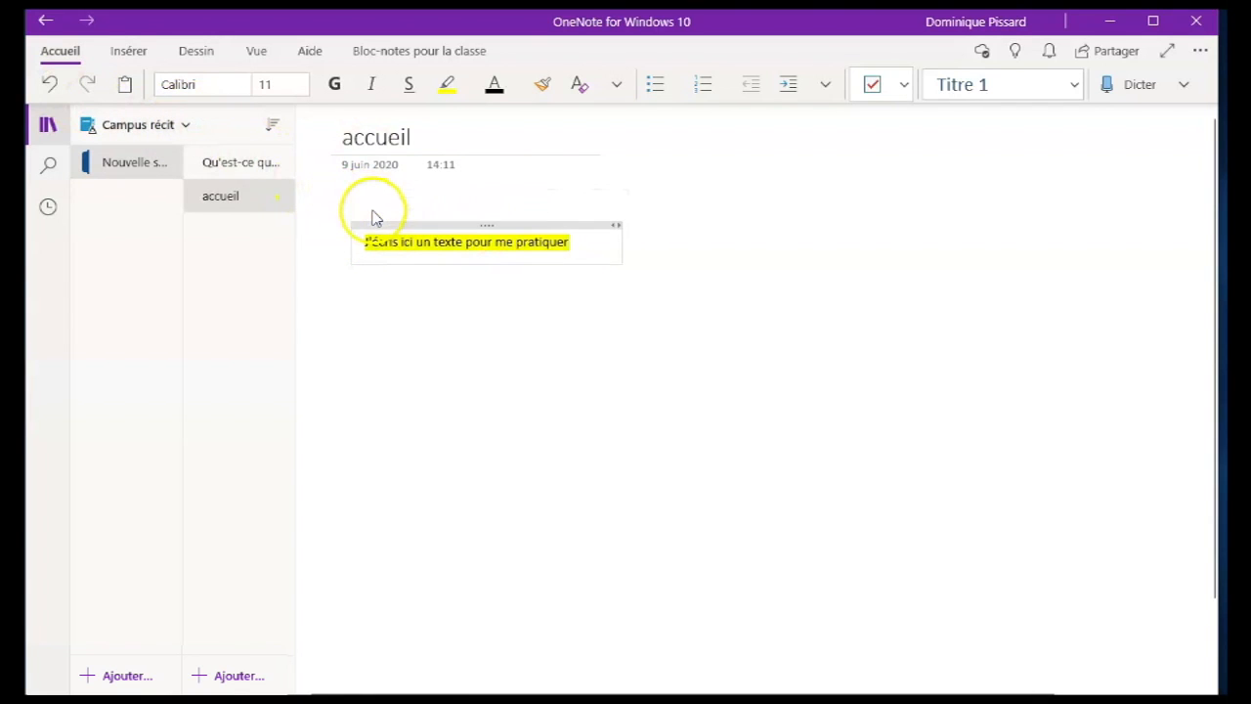
pyautogui.moveTo(570, 246); pyautogui.dragTo(358, 237)
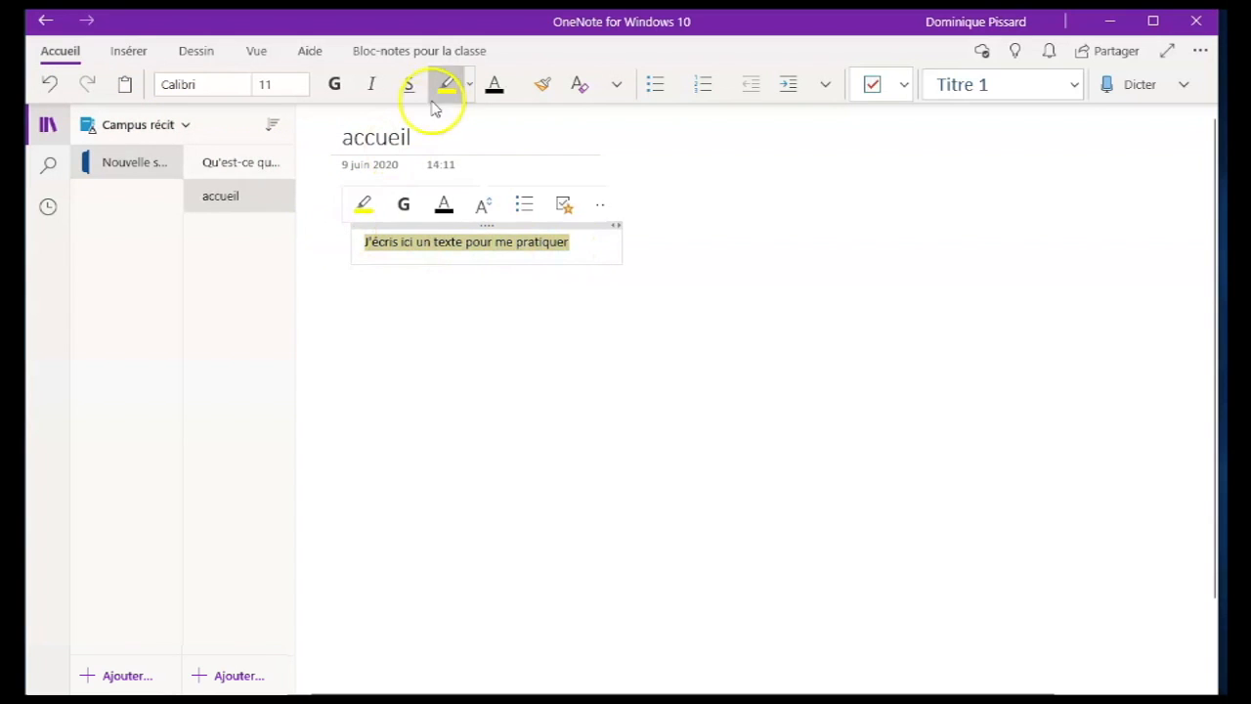
pyautogui.click(454, 80)
pyautogui.click(507, 236)
# Apply bold and italic to "me pratiq" in the sentence and turn both formats off again.
pyautogui.moveTo(551, 245); pyautogui.dragTo(495, 243)
pyautogui.click(331, 84)
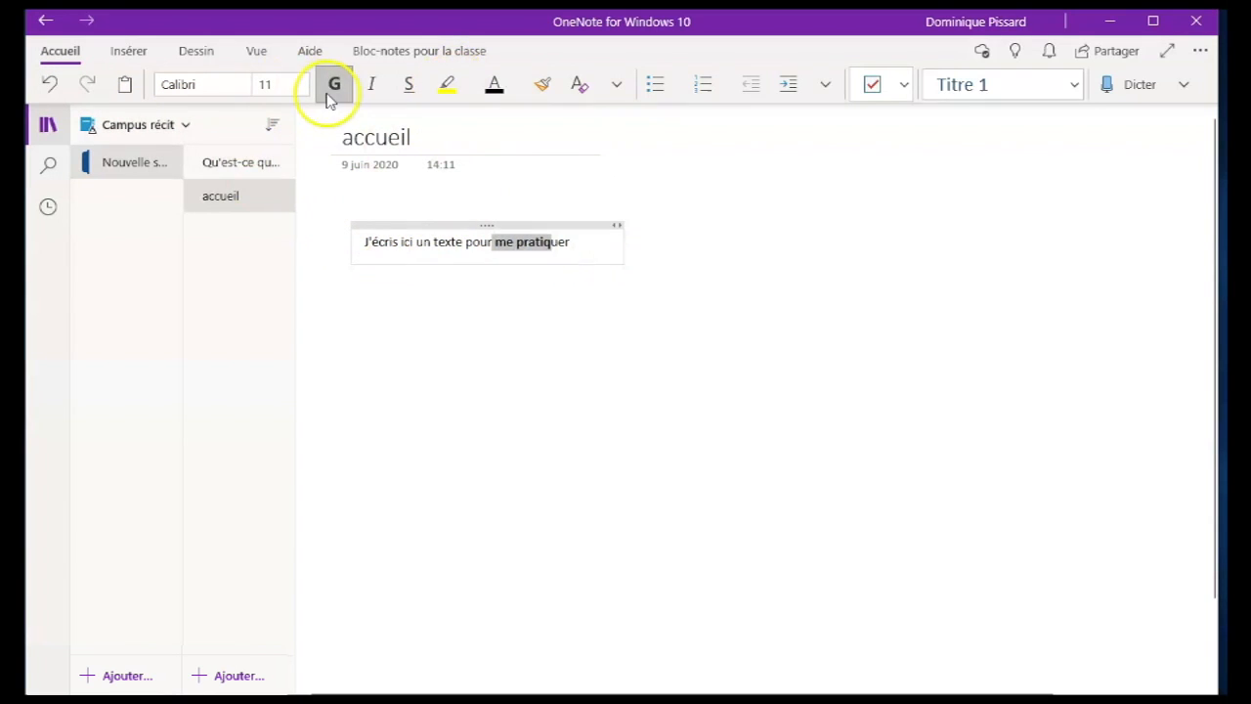
pyautogui.click(359, 88)
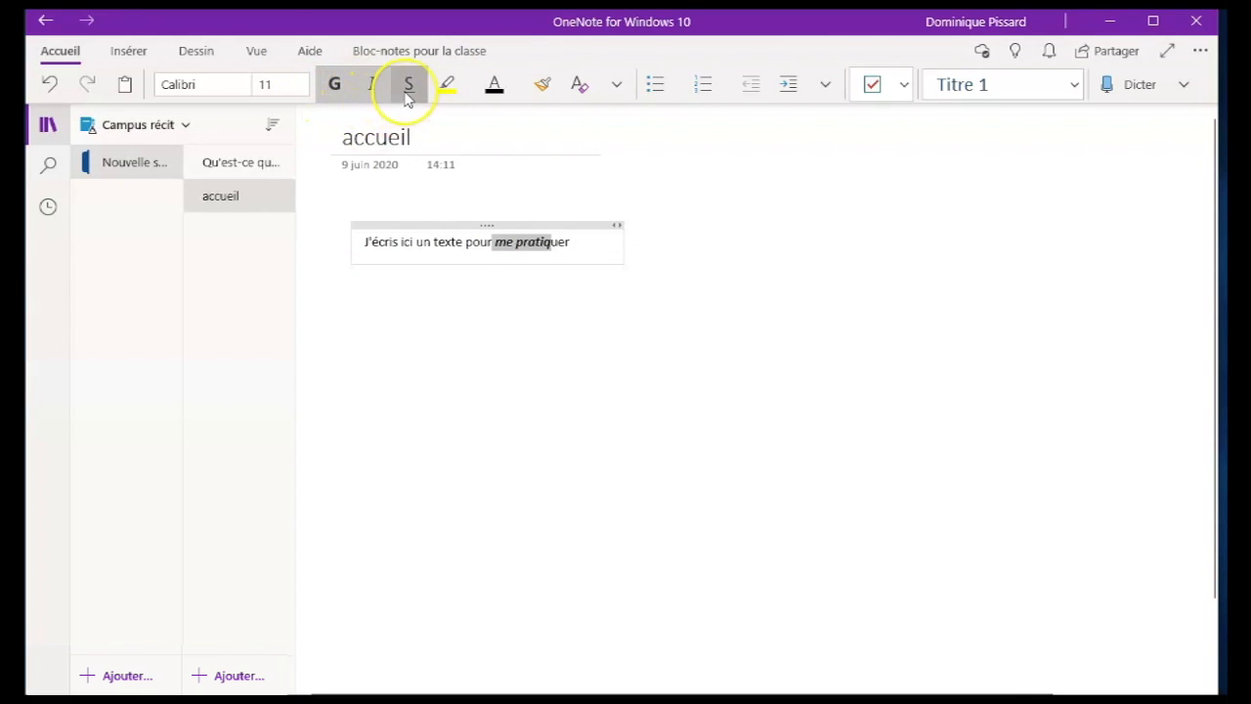
pyautogui.click(370, 86)
pyautogui.click(334, 85)
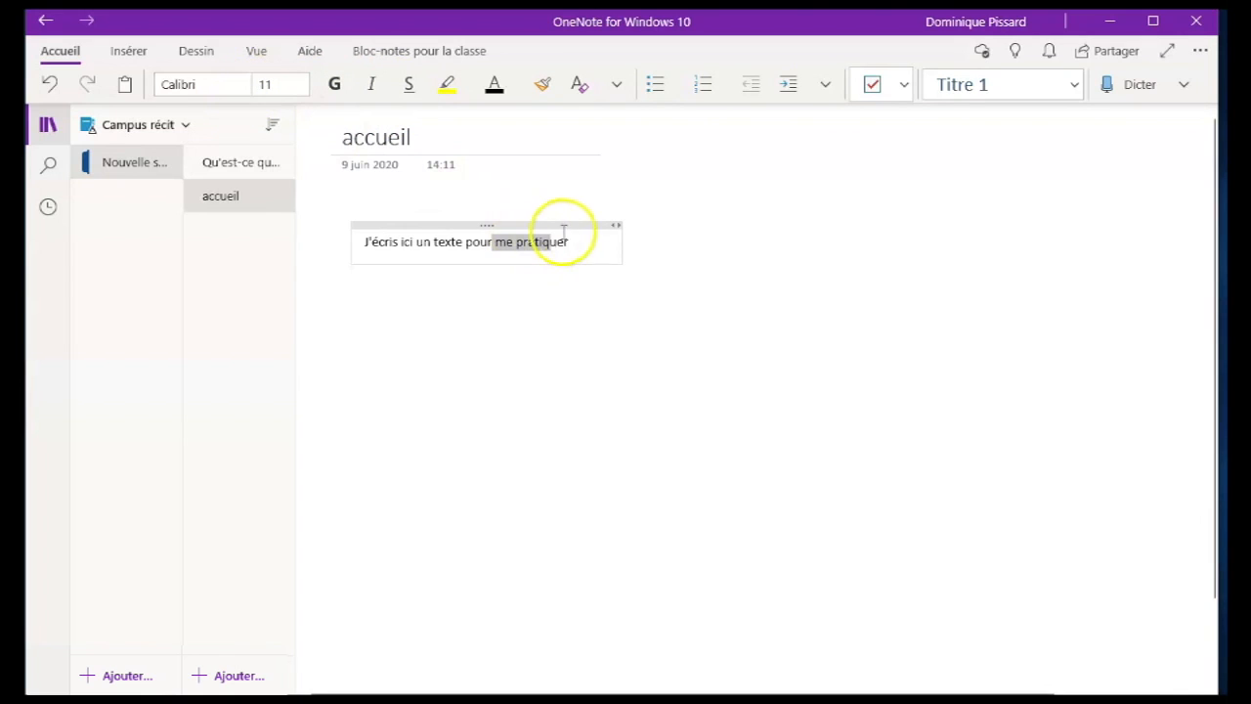
# Set the whole sentence to the Forte font at size 16.
pyautogui.moveTo(558, 243); pyautogui.dragTo(383, 246)
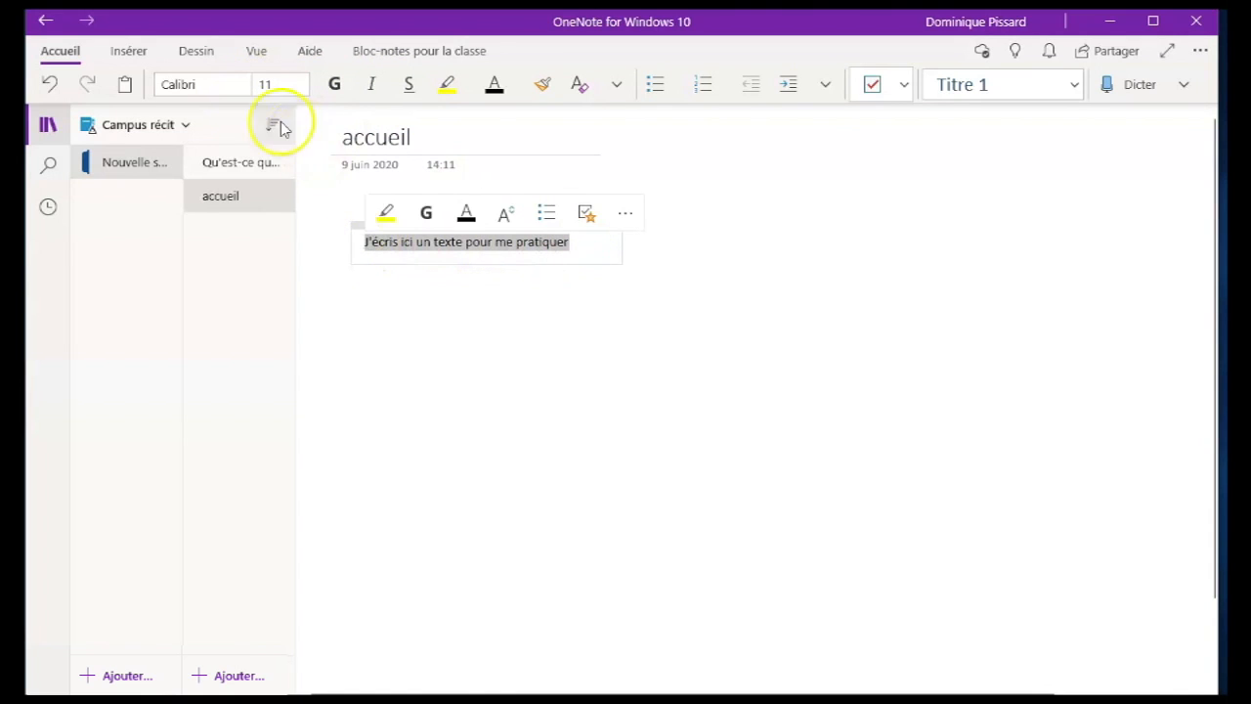
pyautogui.click(247, 84)
pyautogui.click(207, 257)
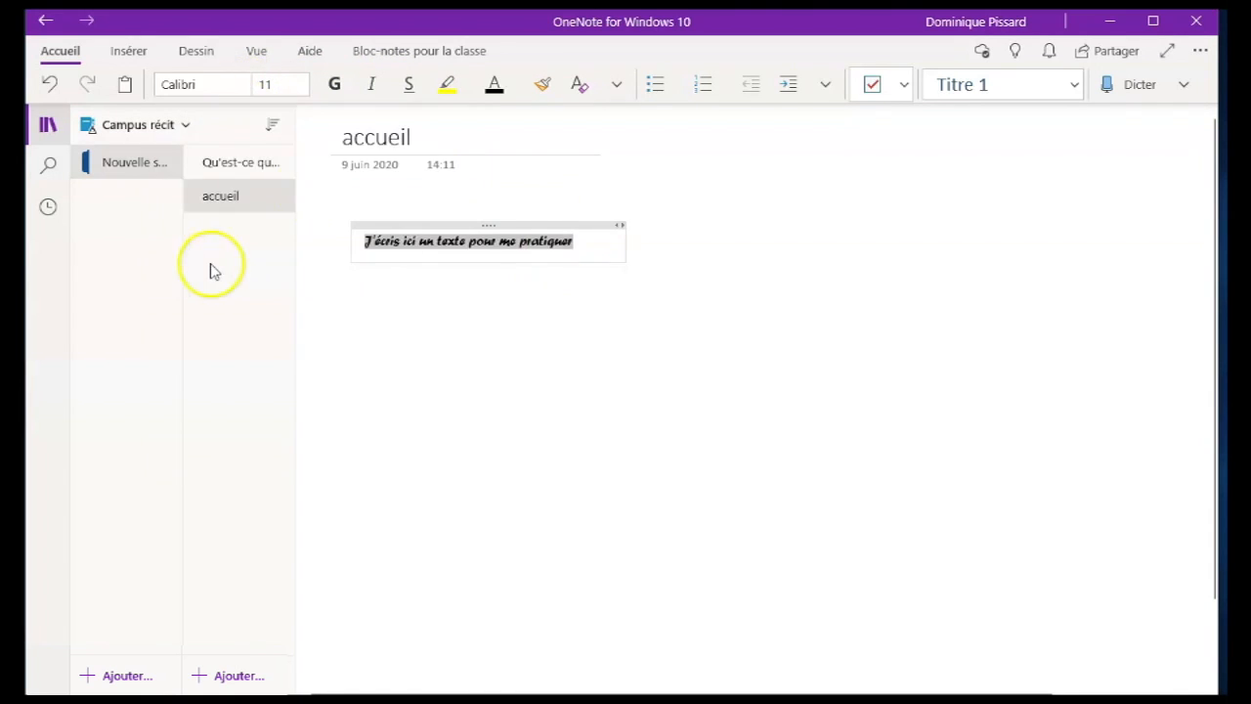
pyautogui.click(302, 84)
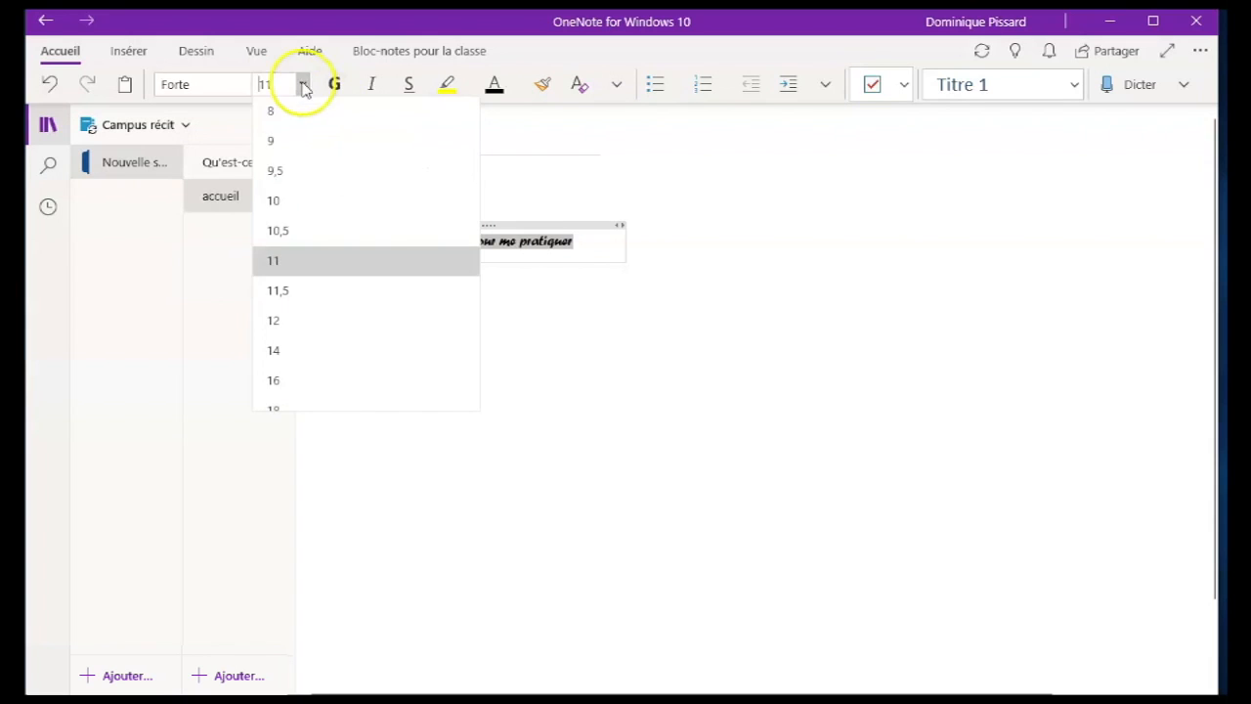
pyautogui.click(306, 383)
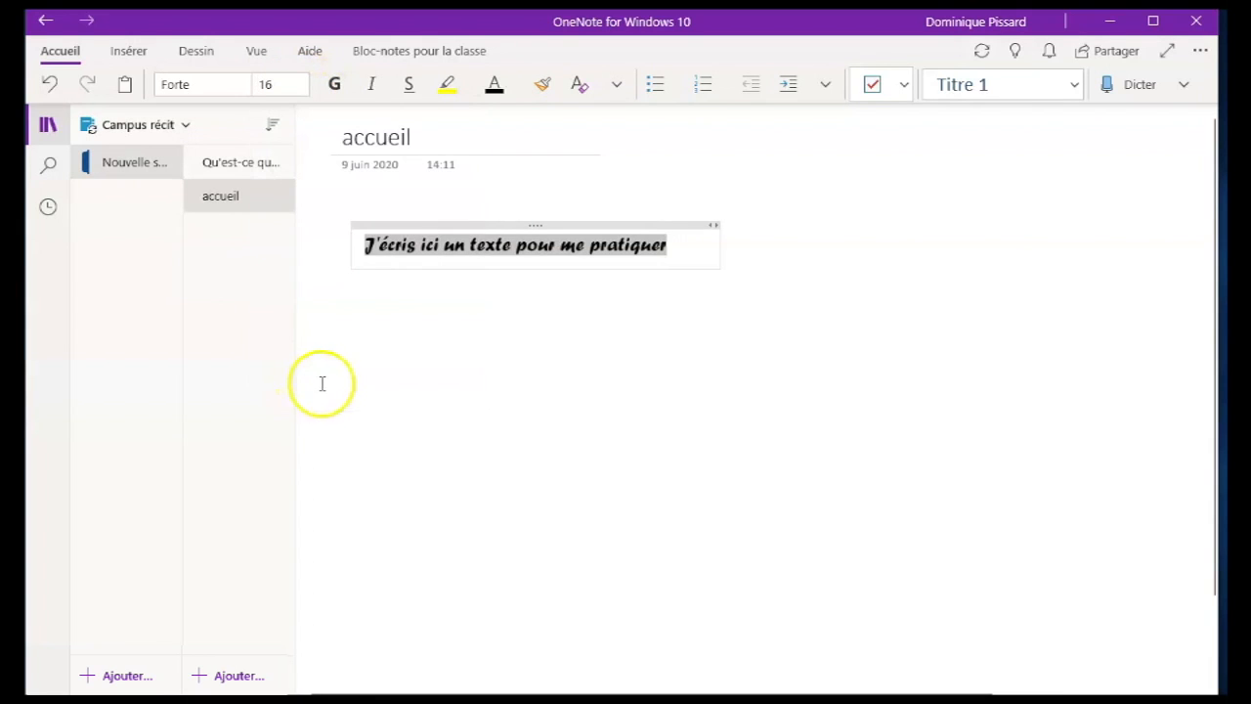
# Add a bulleted list below the sentence with the items Puce 1, Puce 2 and Puce 3.
pyautogui.click(462, 365)
pyautogui.click(649, 89)
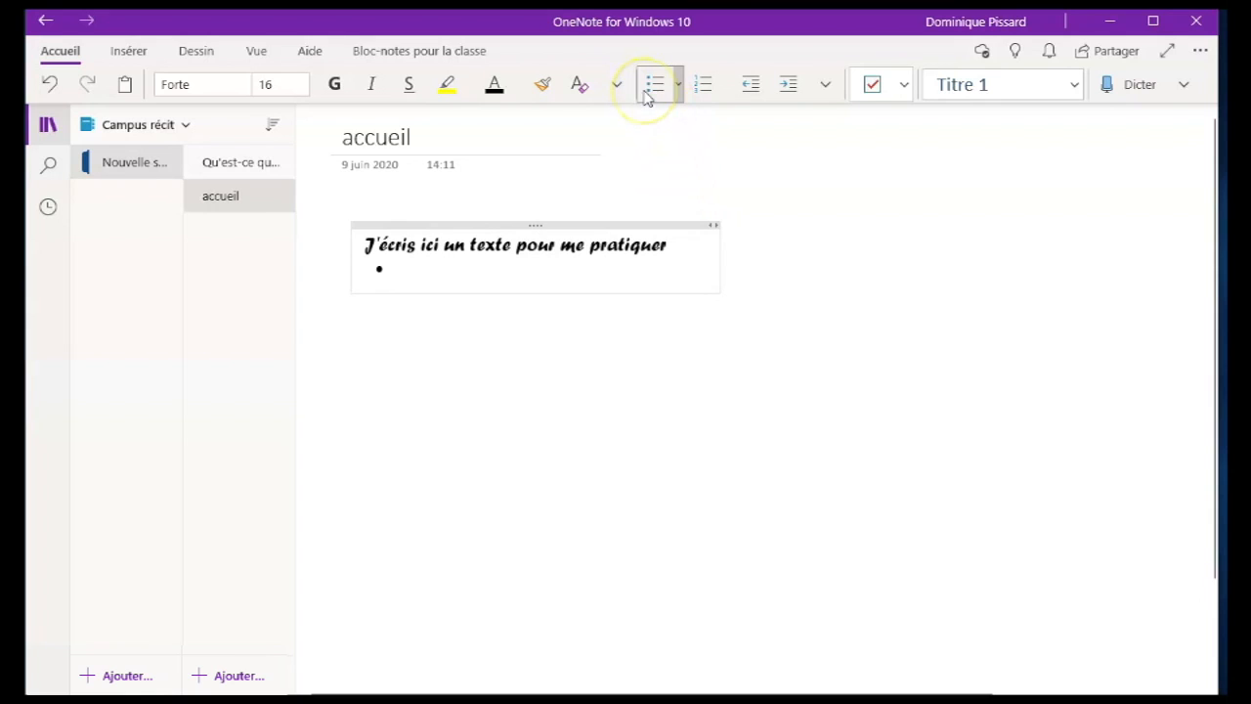
pyautogui.write('puce 1')
pyautogui.press('Return')
pyautogui.write('Puce 2')
pyautogui.press('Return')
pyautogui.write('puce')
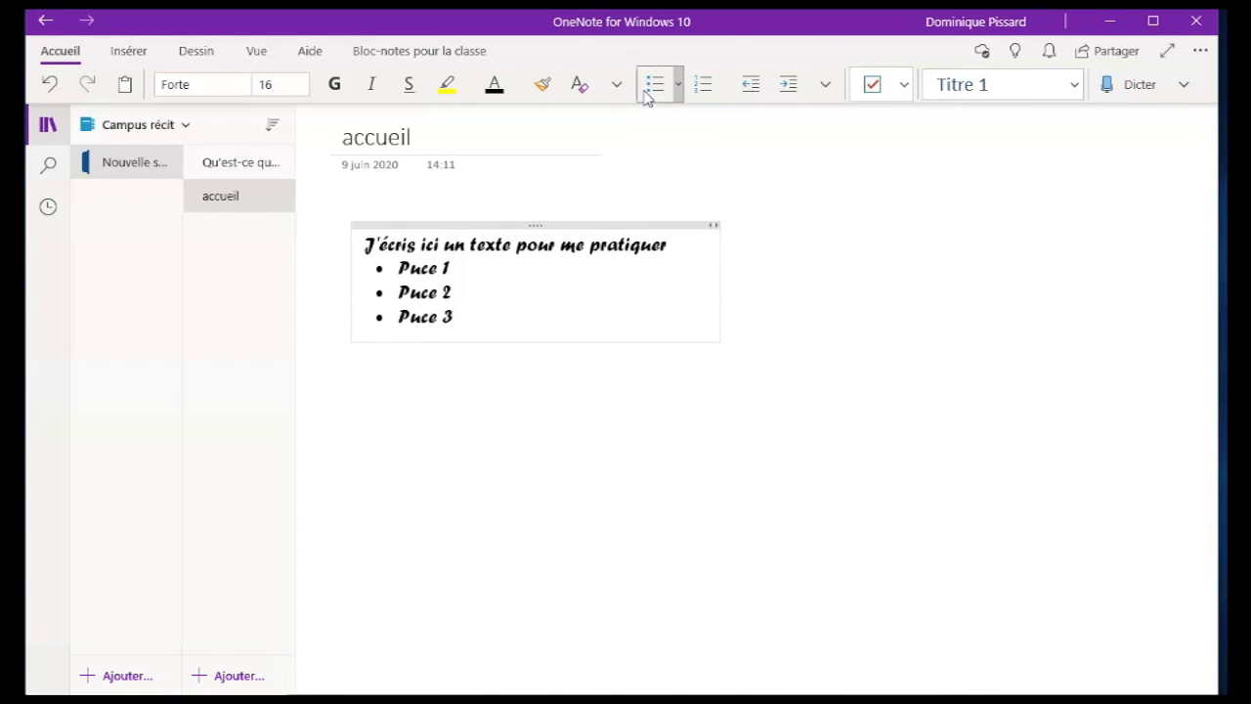
# Convert the three bulleted items, Puce 1 to Puce 3, to a numbered list.
pyautogui.click(704, 85)
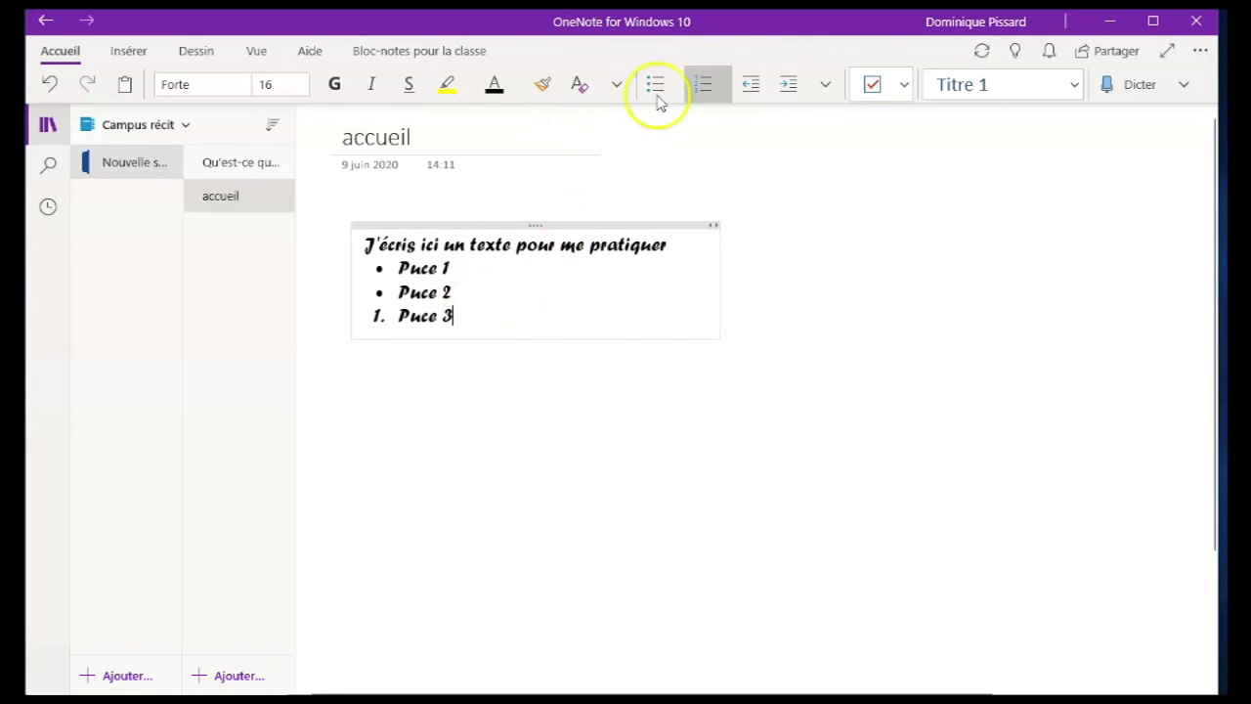
pyautogui.moveTo(469, 312); pyautogui.dragTo(397, 275)
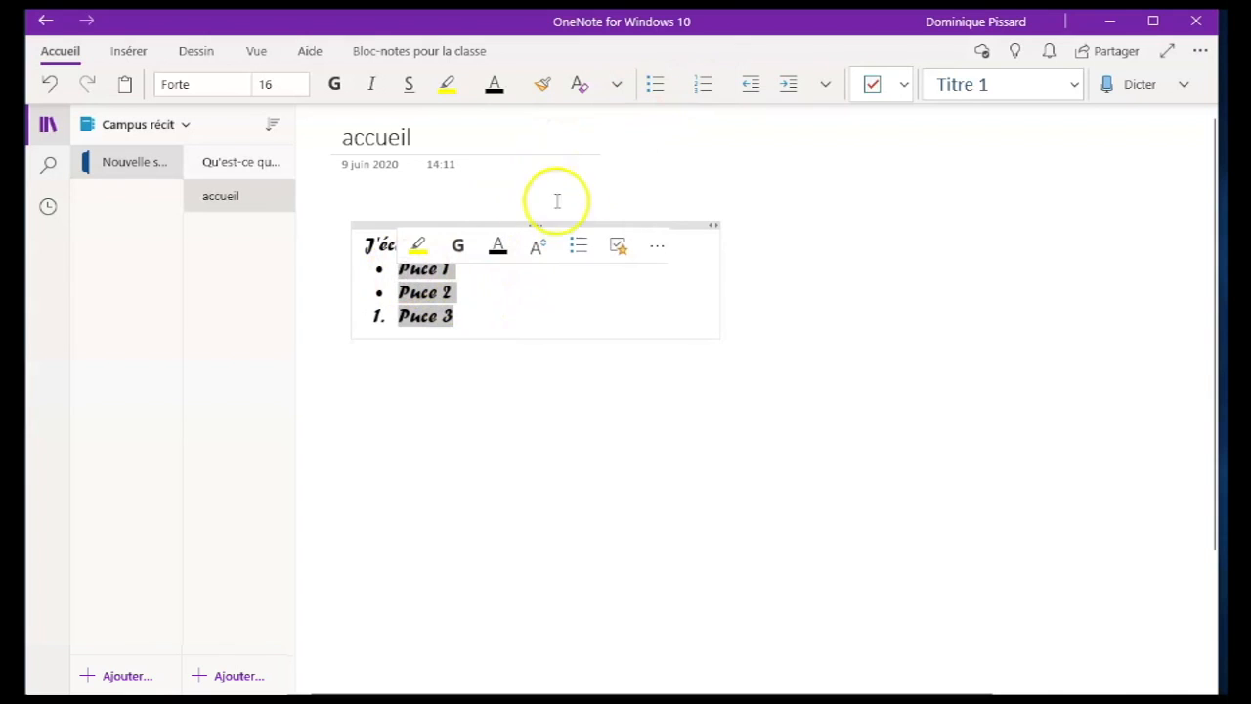
pyautogui.click(706, 84)
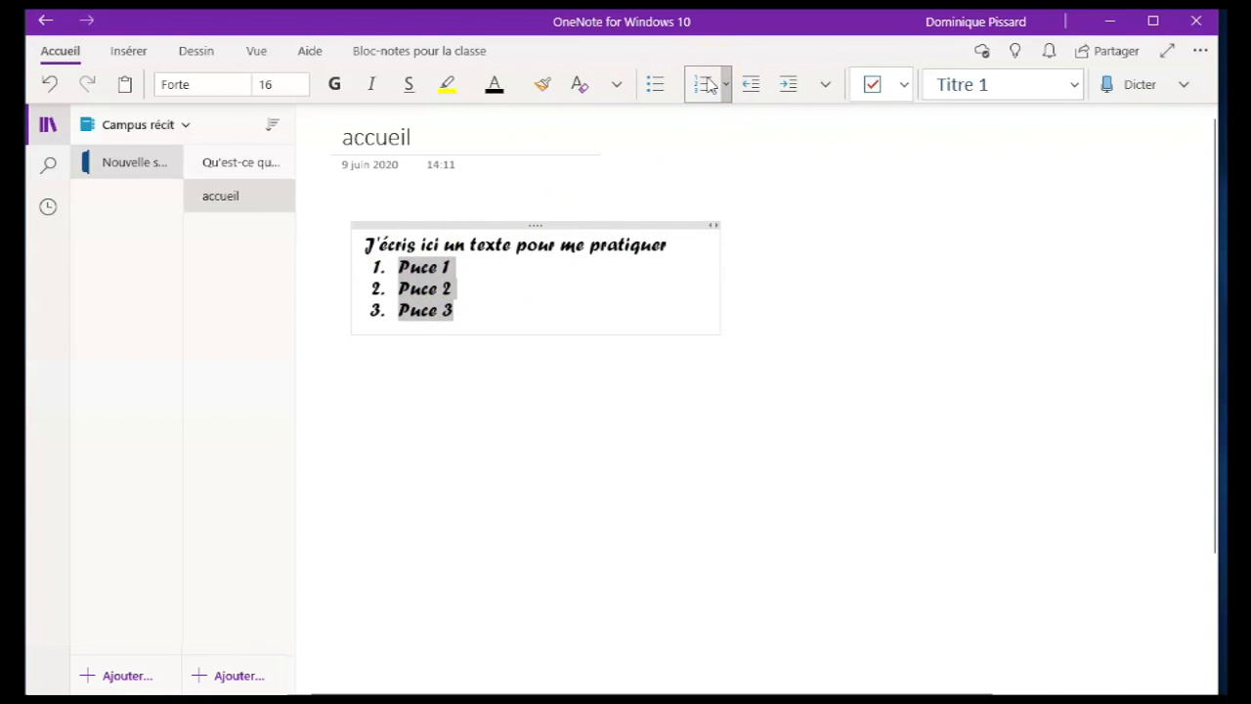
# Indent the three numbered items one level and outdent them again.
pyautogui.click(787, 86)
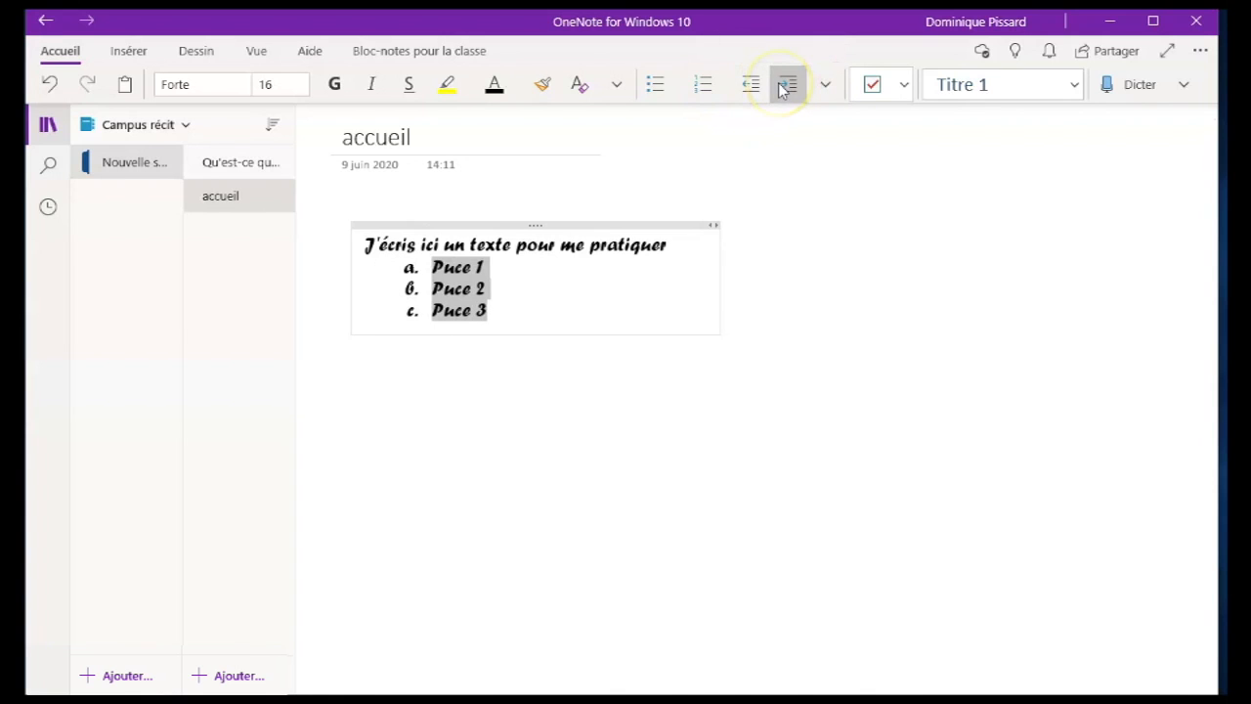
pyautogui.click(762, 85)
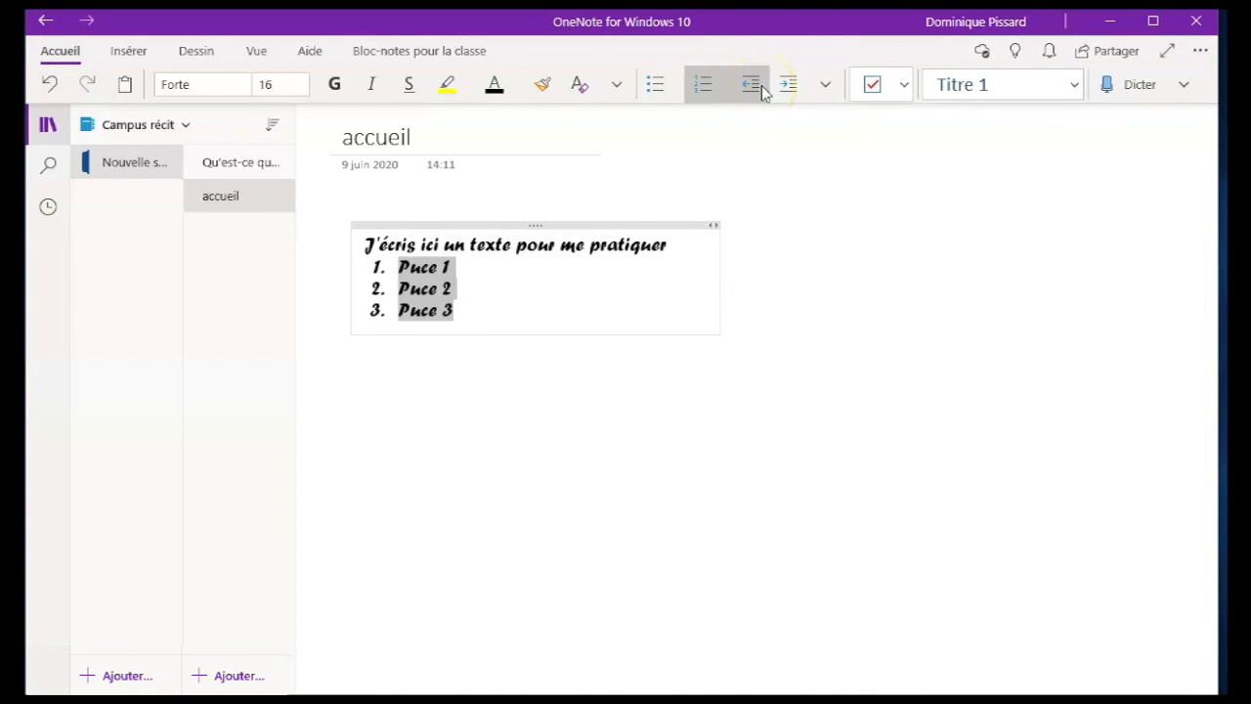
# Try centre and right alignment on the three numbered items and return them to left alignment.
pyautogui.click(824, 88)
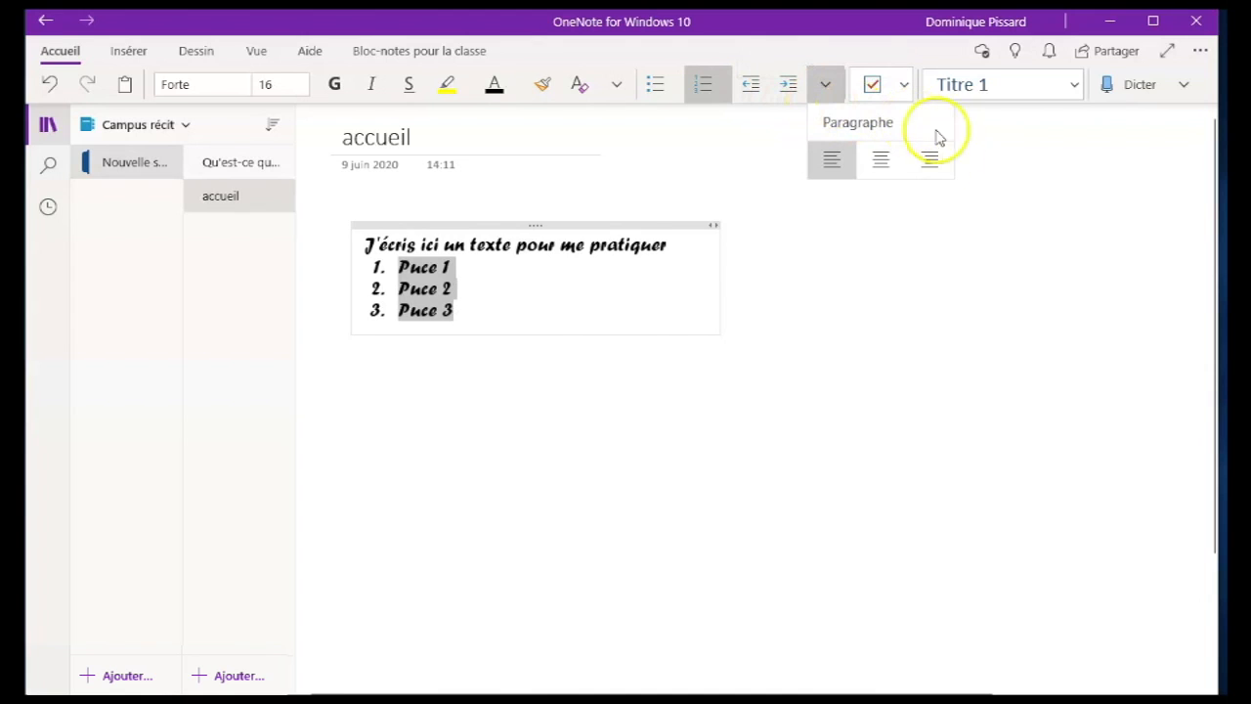
pyautogui.click(883, 162)
pyautogui.click(829, 87)
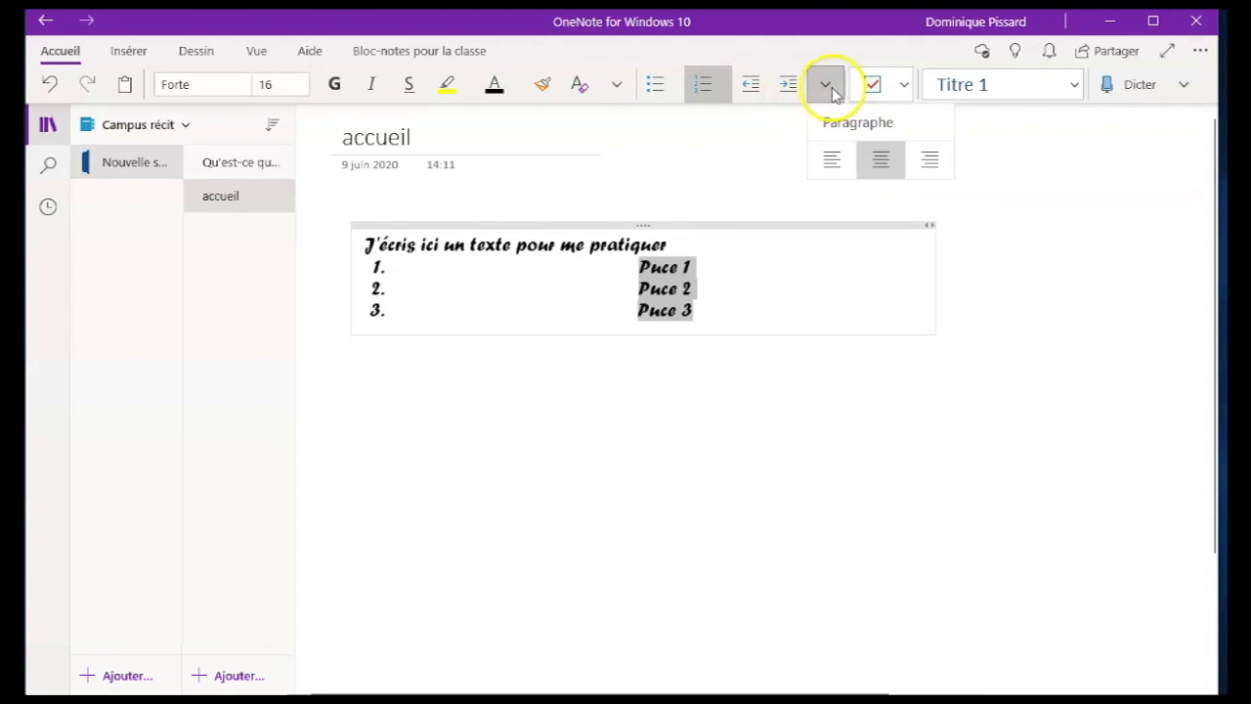
pyautogui.click(931, 163)
pyautogui.click(826, 93)
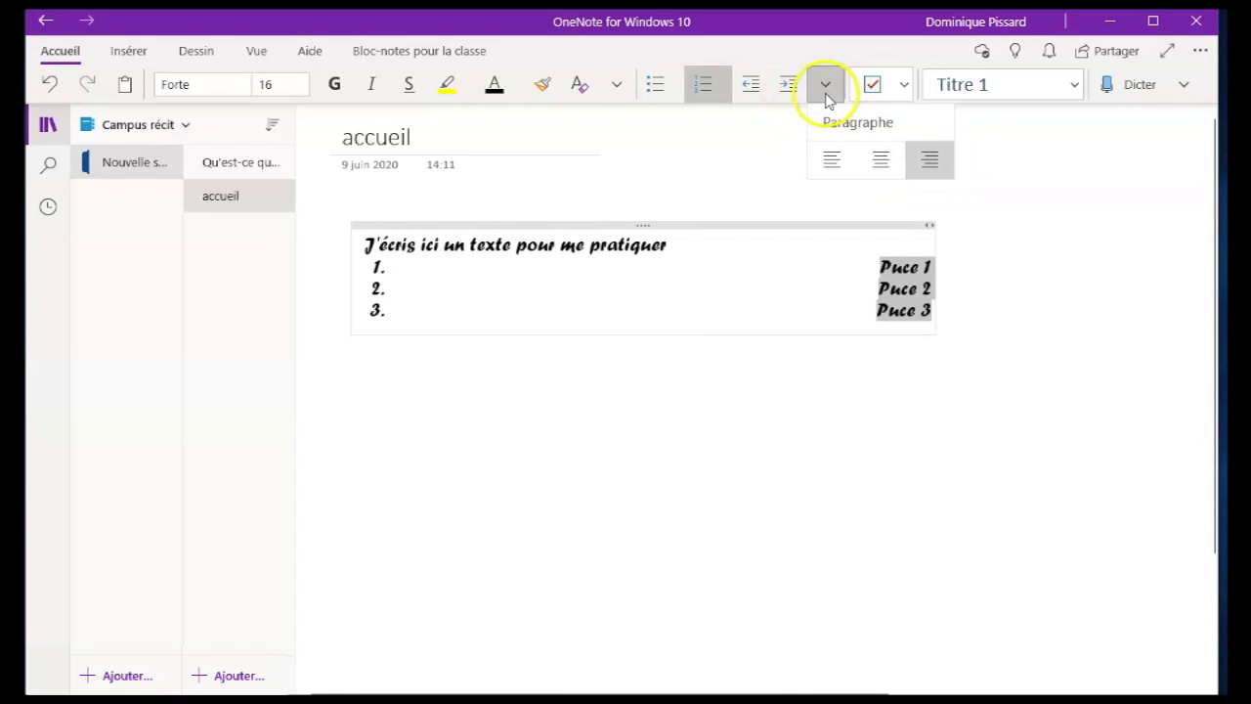
pyautogui.click(831, 159)
# Remove the numbering from the three list items and tag them as À faire.
pyautogui.hotkey('ctrl', '/')
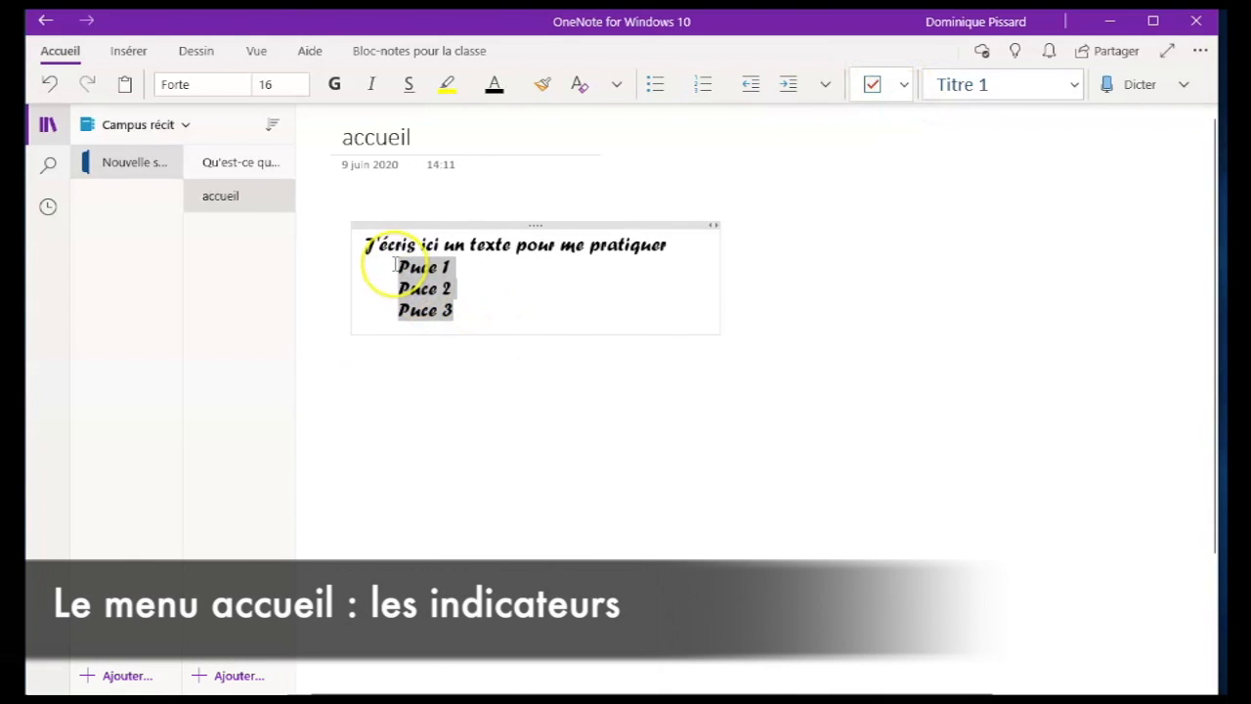
pyautogui.click(904, 85)
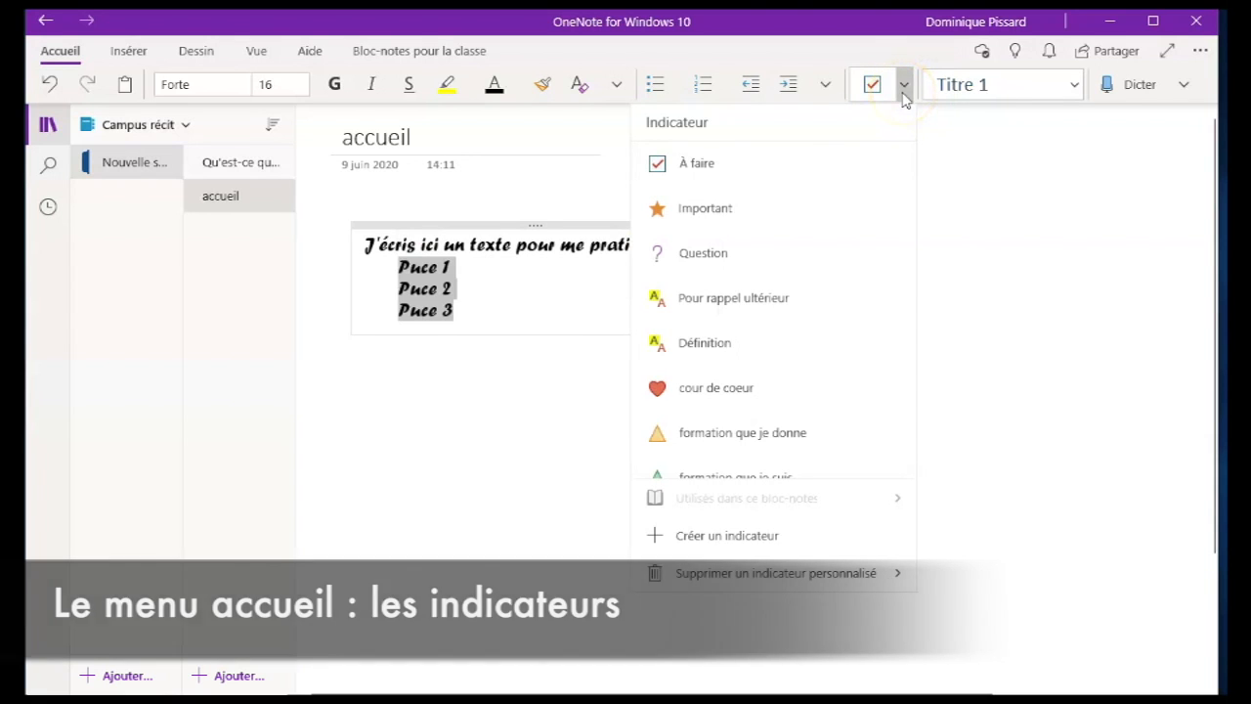
pyautogui.click(710, 176)
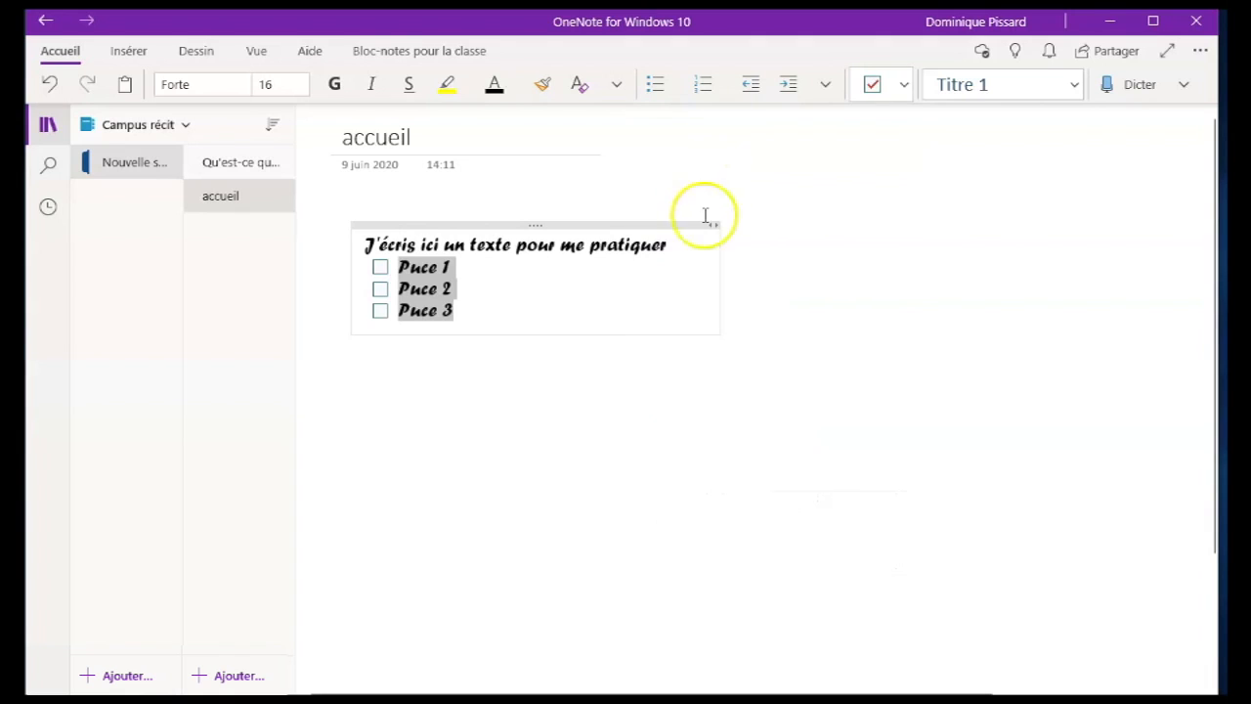
# Add the items Puce 4 and Puce 5 below Puce 3 in the À faire list, and check and uncheck Puce 2.
pyautogui.click(479, 313)
pyautogui.press('Return')
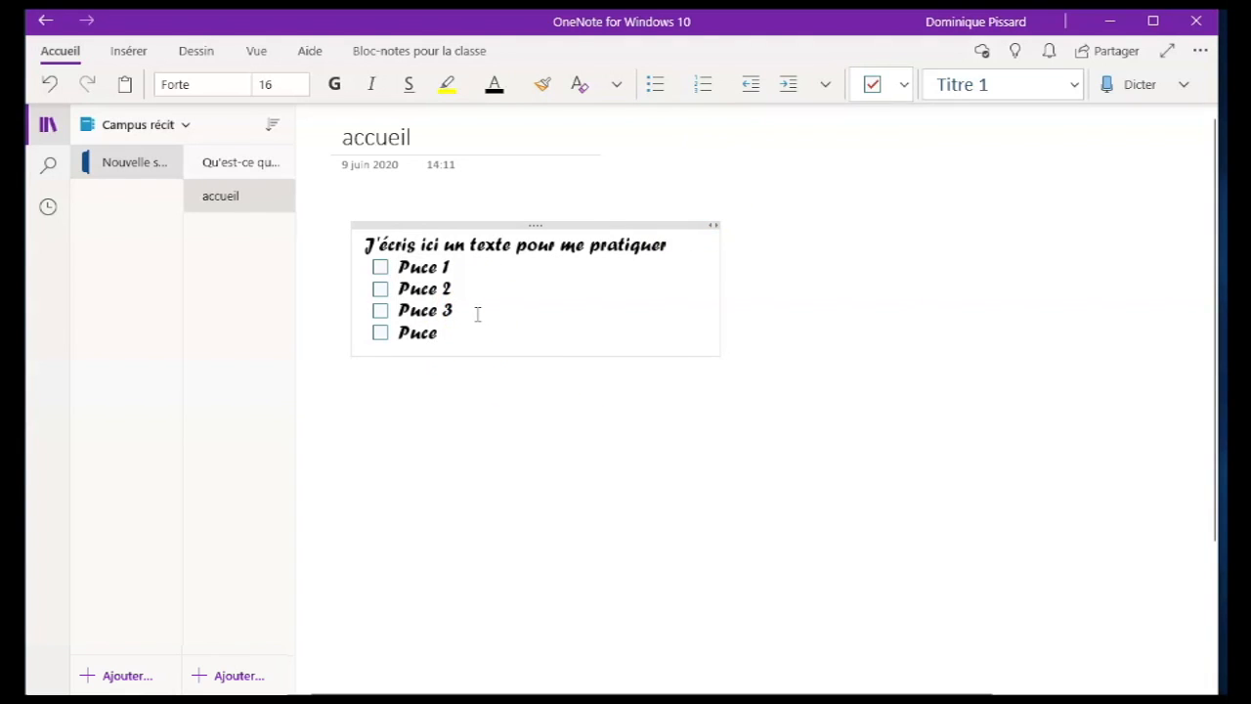
pyautogui.press('Return')
pyautogui.write('pu')
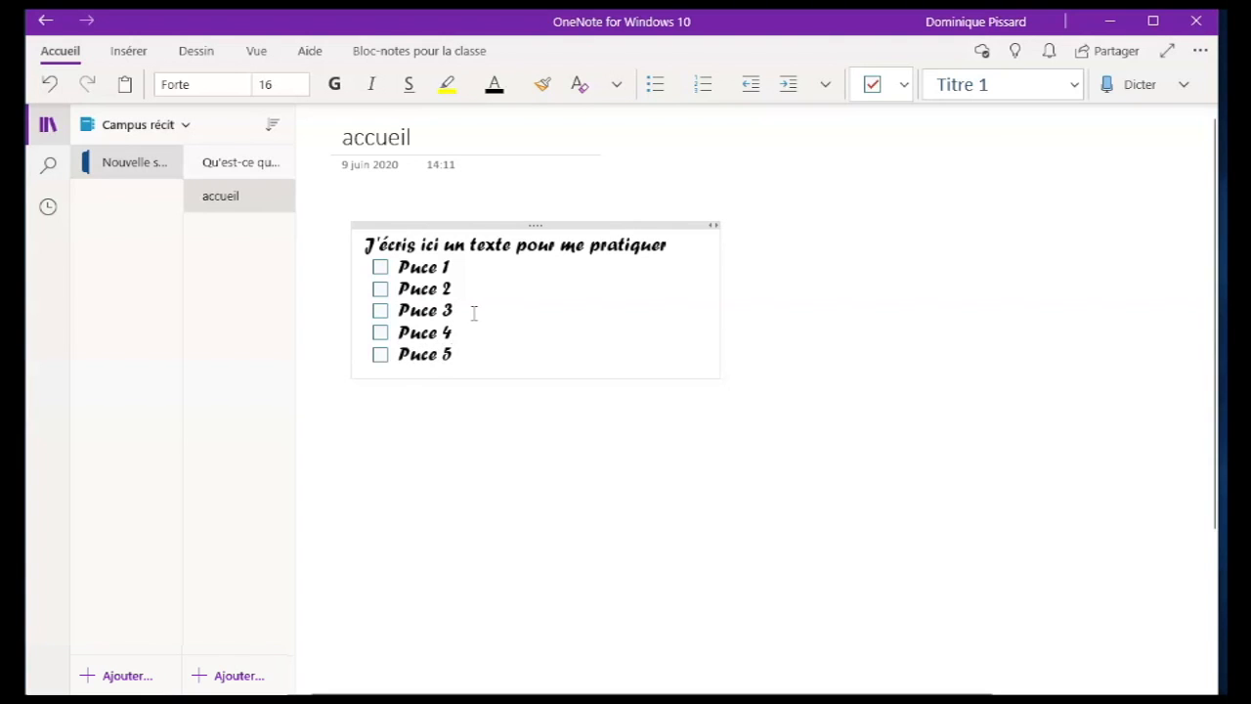
pyautogui.click(381, 290)
pyautogui.click(380, 290)
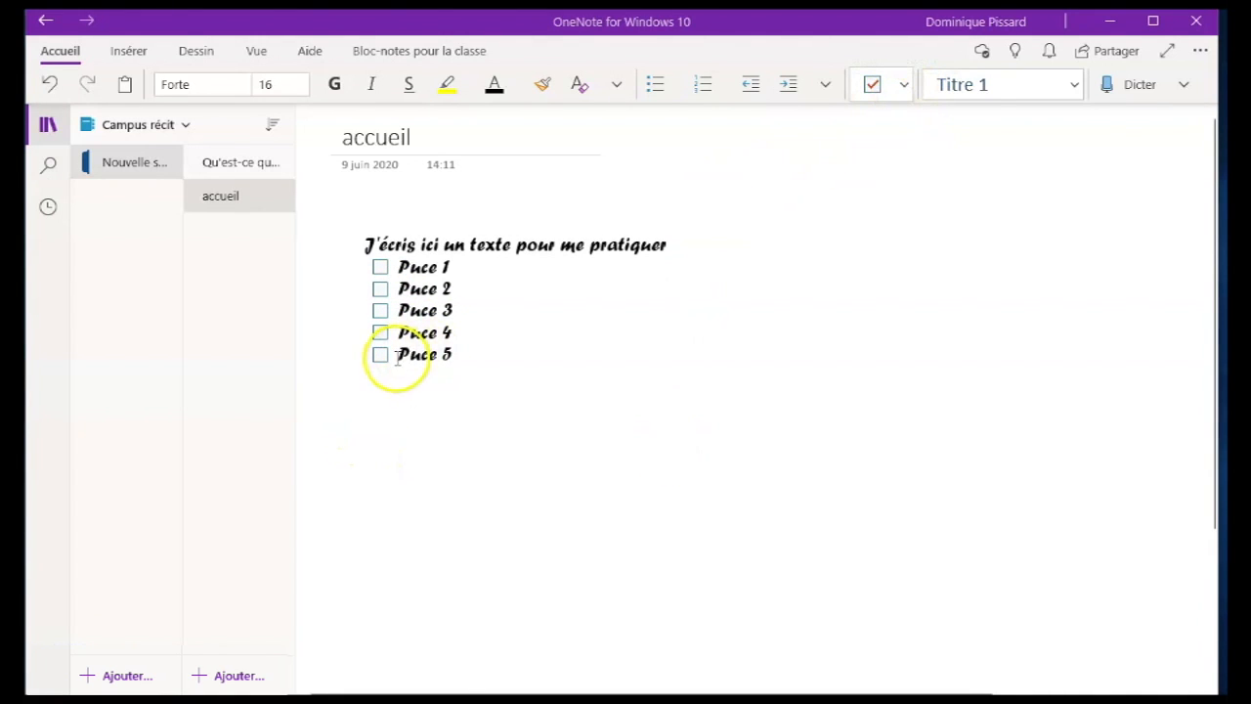
# Try the Important and cour de coeur tags on the Puce 5 item and remove them.
pyautogui.click(903, 86)
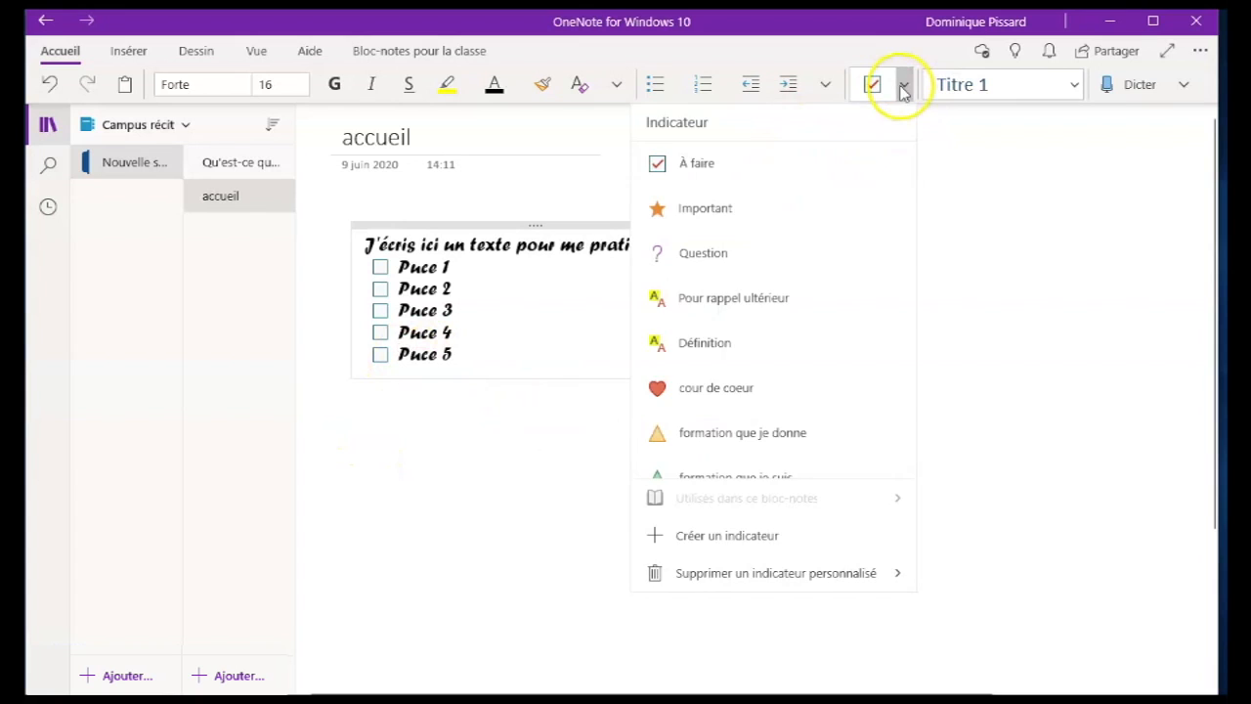
pyautogui.click(740, 213)
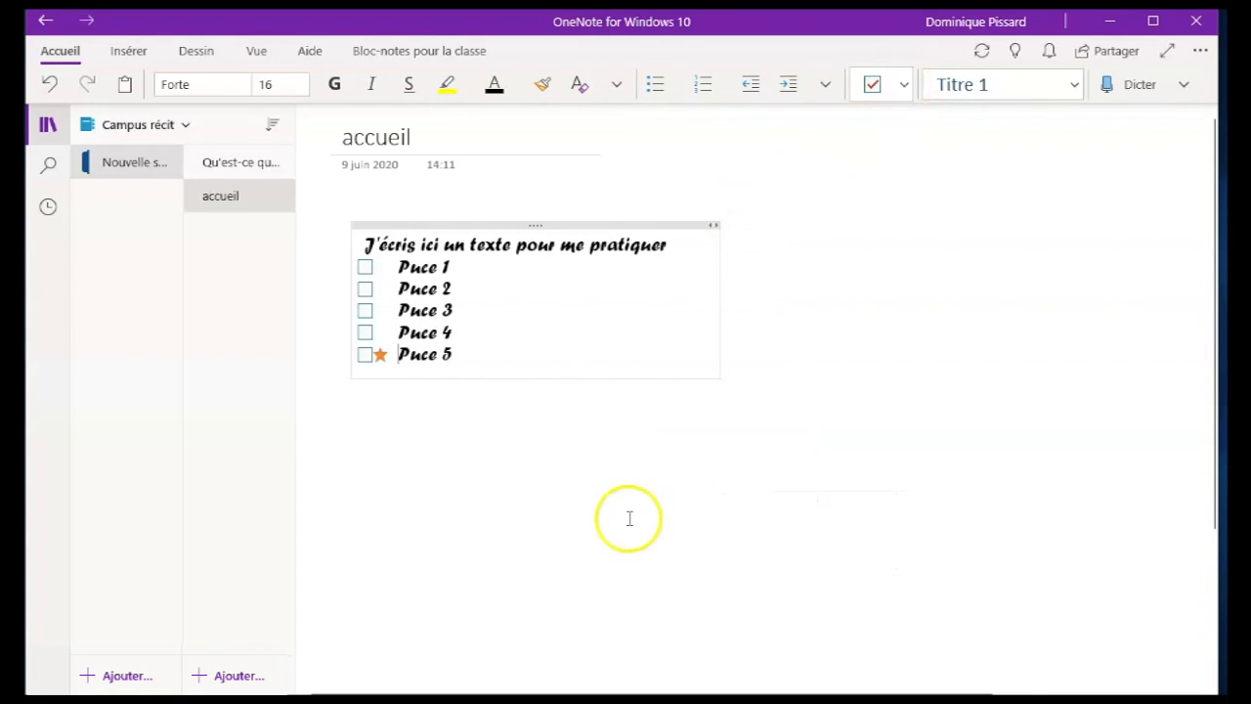
pyautogui.click(904, 84)
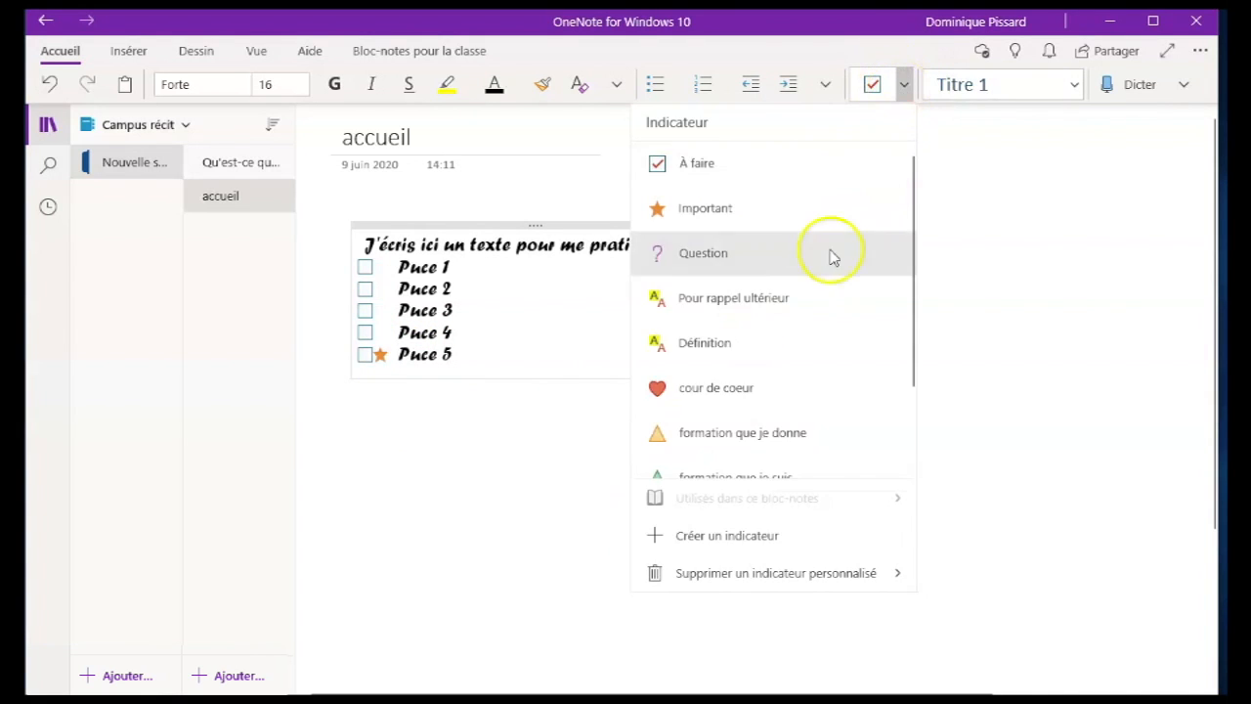
pyautogui.click(713, 391)
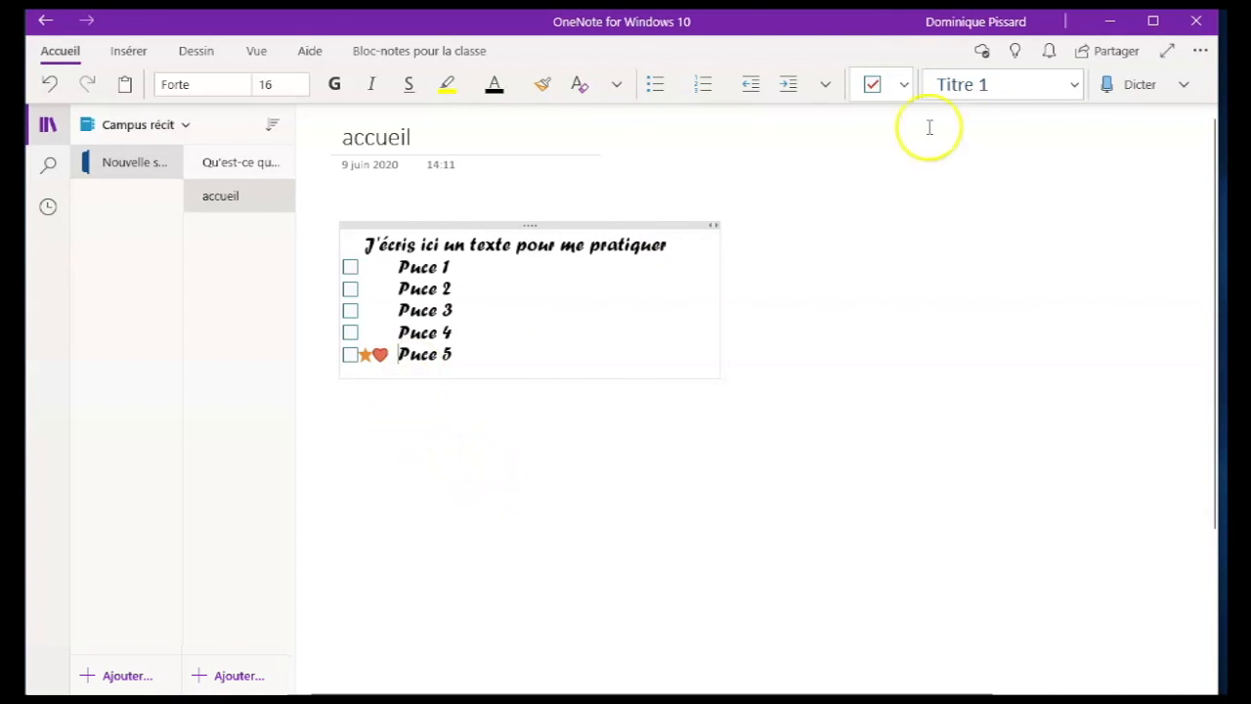
pyautogui.press('BackSpace')
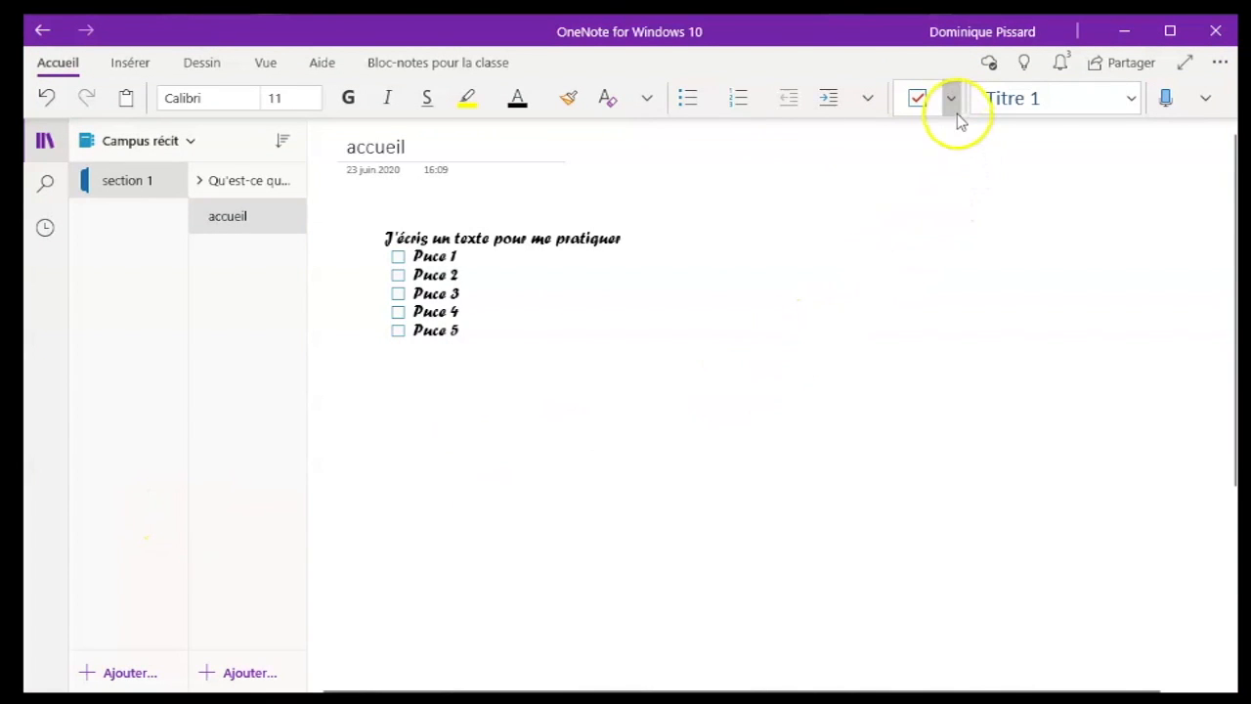
# Create a custom tag named compétence 1 with the green circle icon.
pyautogui.click(951, 99)
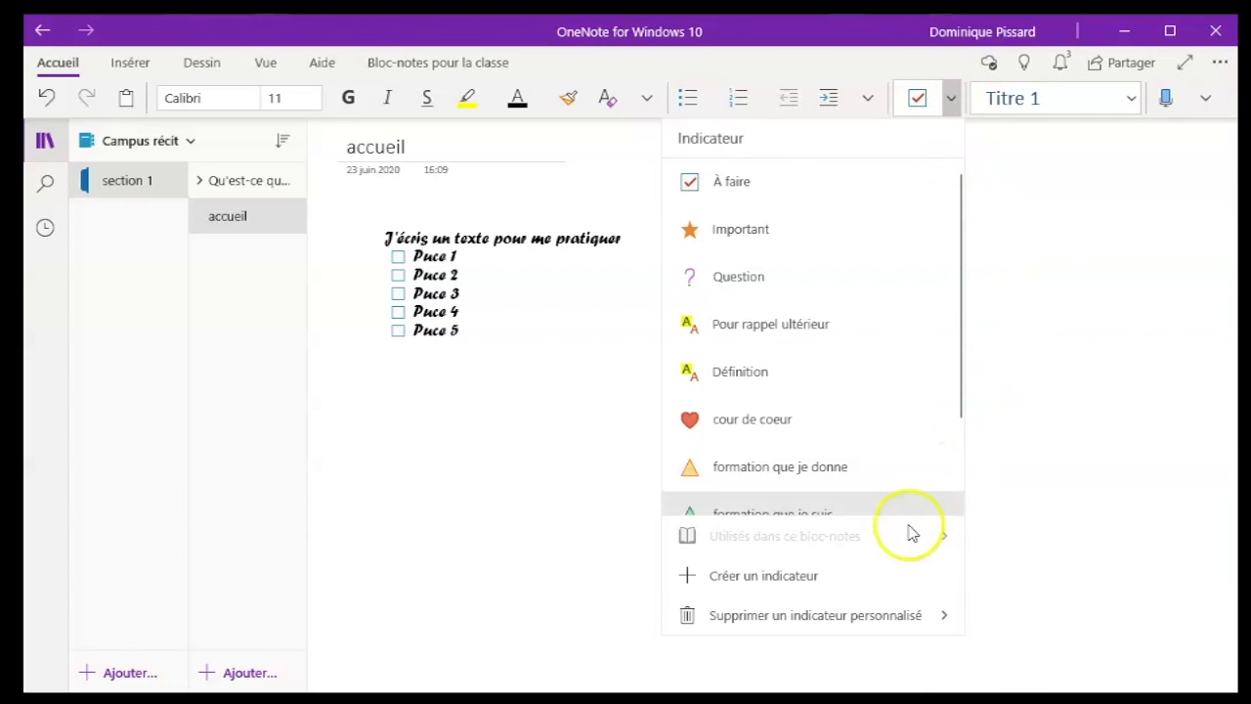
pyautogui.click(760, 582)
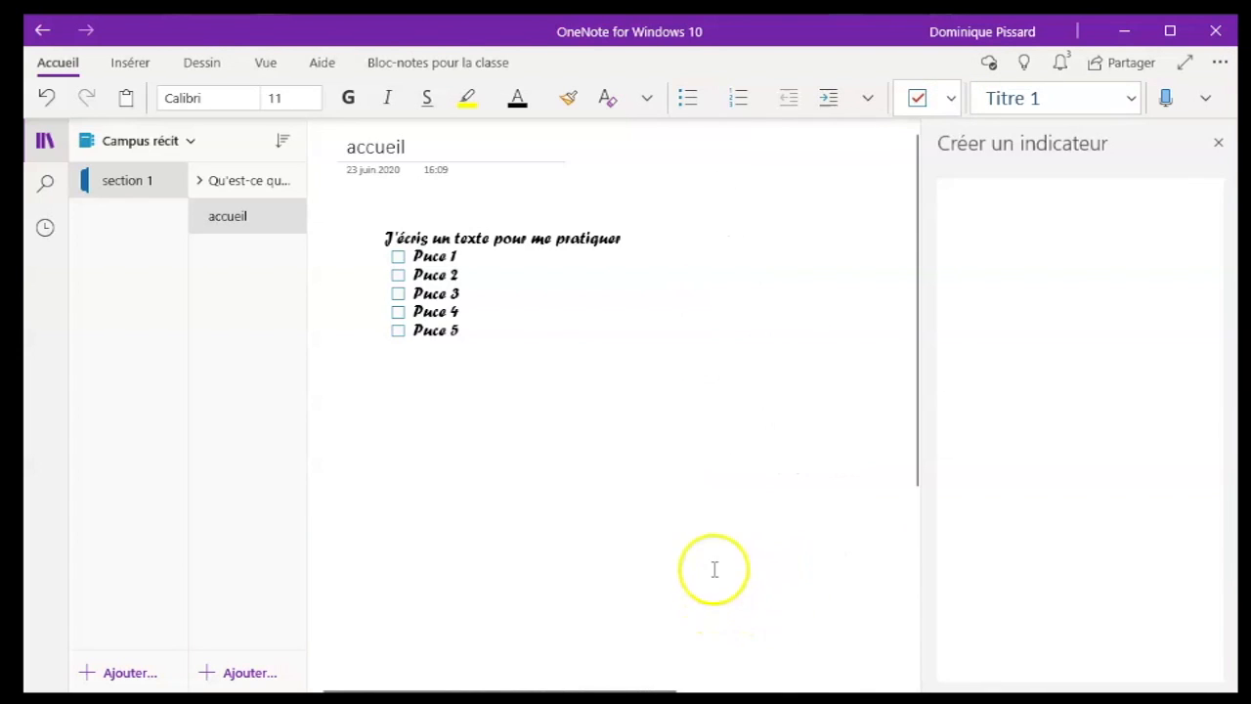
pyautogui.click(981, 232)
pyautogui.write('compétence 1')
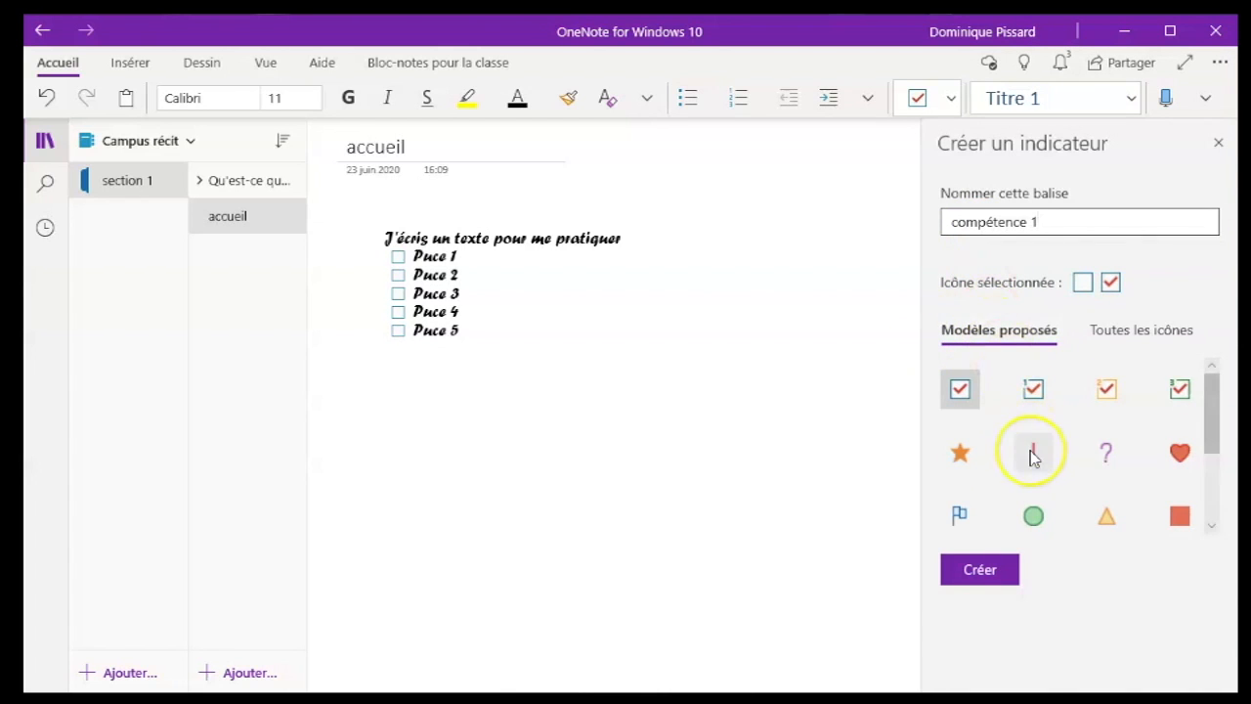
pyautogui.scroll(-3, 1025, 451)
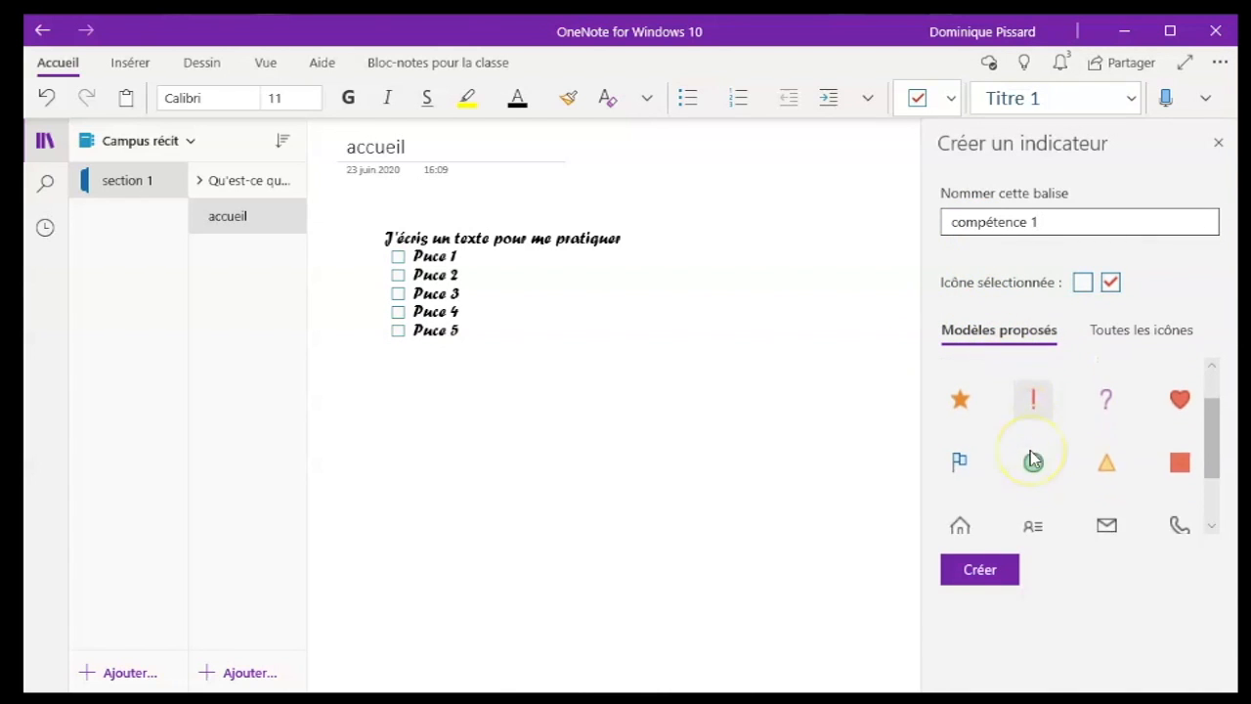
pyautogui.click(1040, 393)
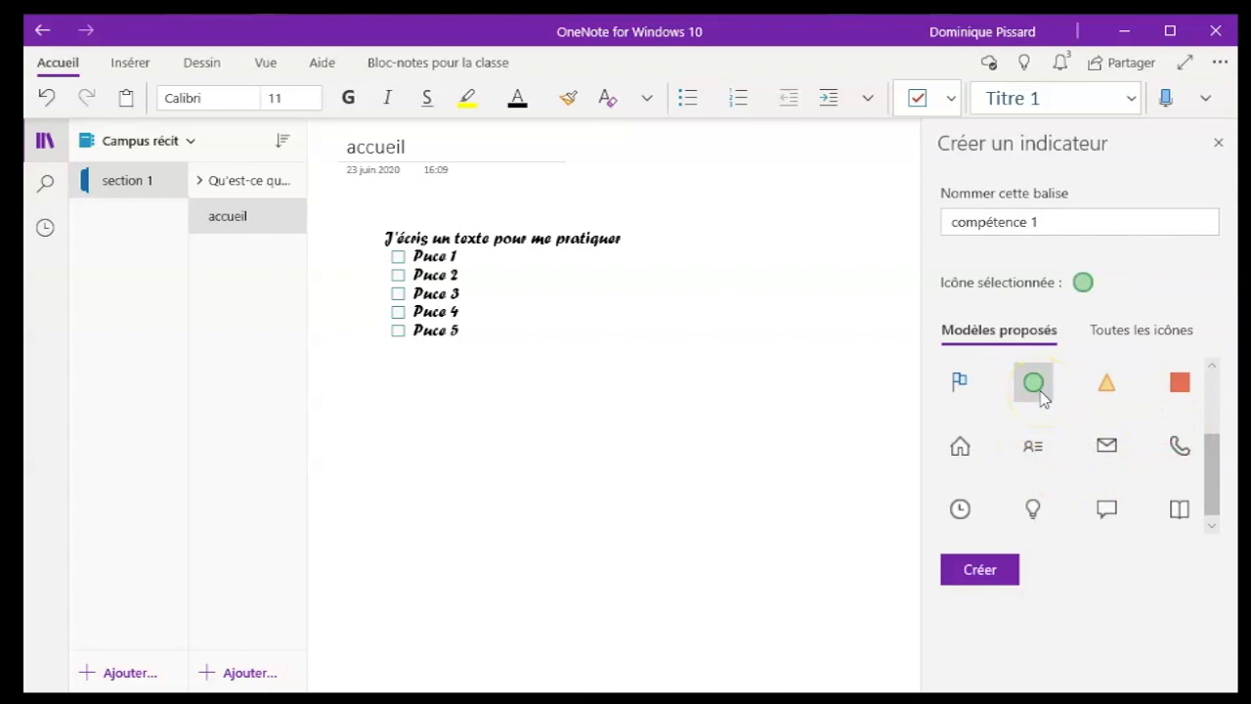
pyautogui.click(977, 568)
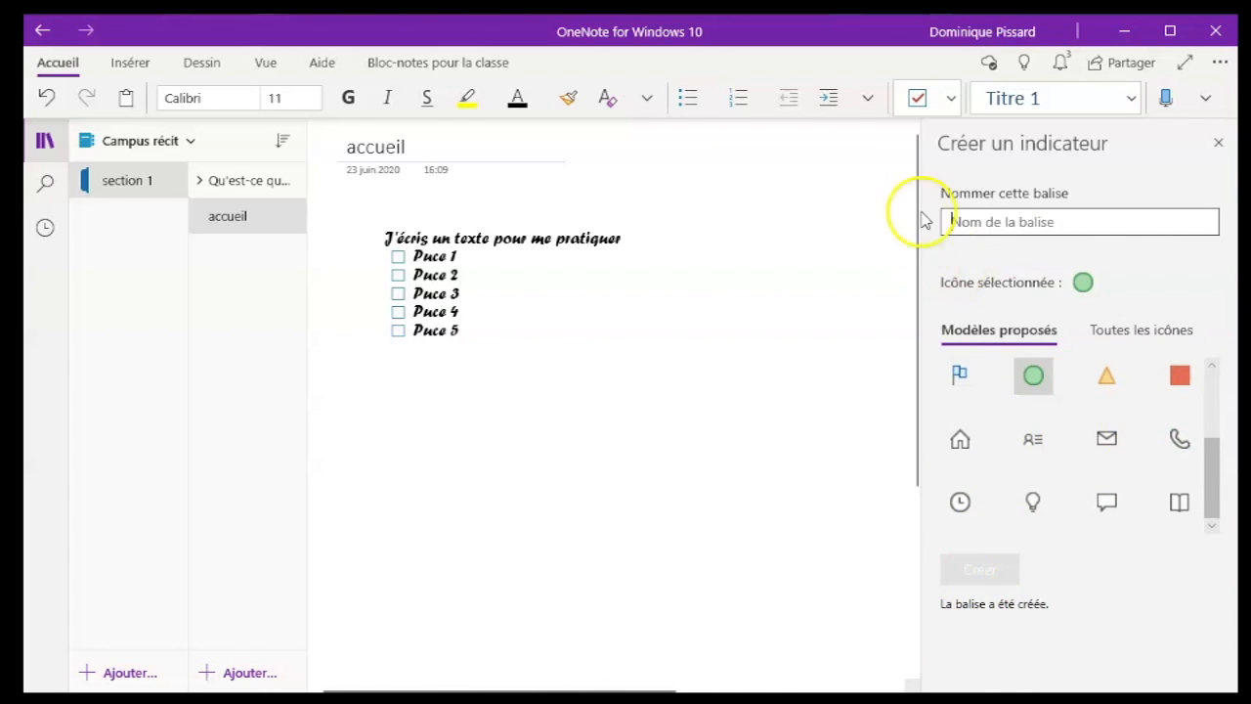
pyautogui.click(1218, 142)
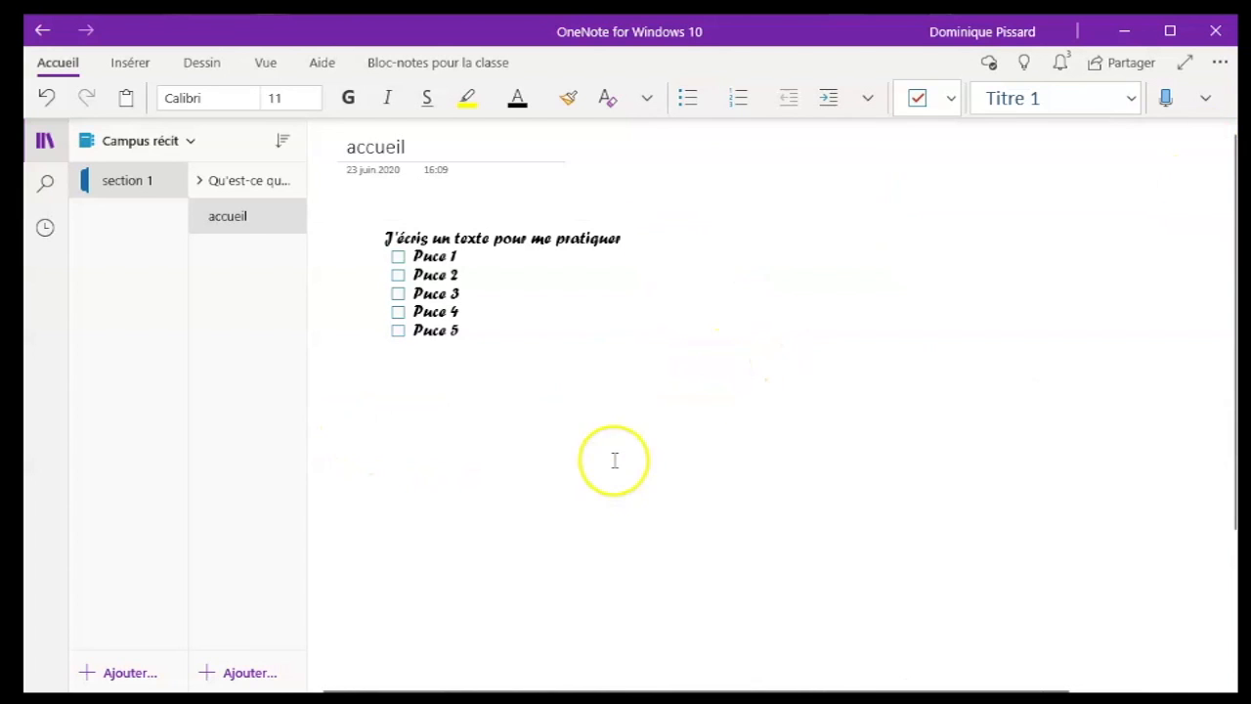
# Write "Écrire des textes variés" in a separate note beside the list and tag it as compétence 1.
pyautogui.write('Écrire des textes variés')
pyautogui.click(951, 98)
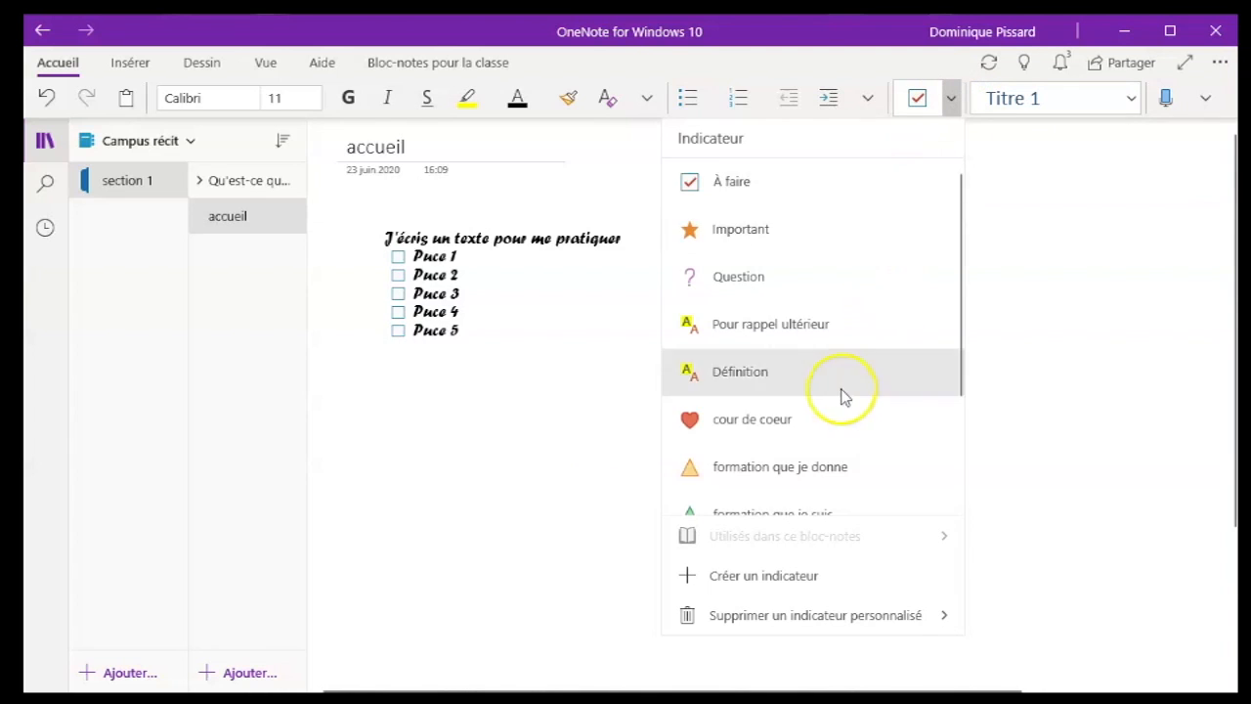
pyautogui.scroll(-3, 838, 396)
pyautogui.click(762, 491)
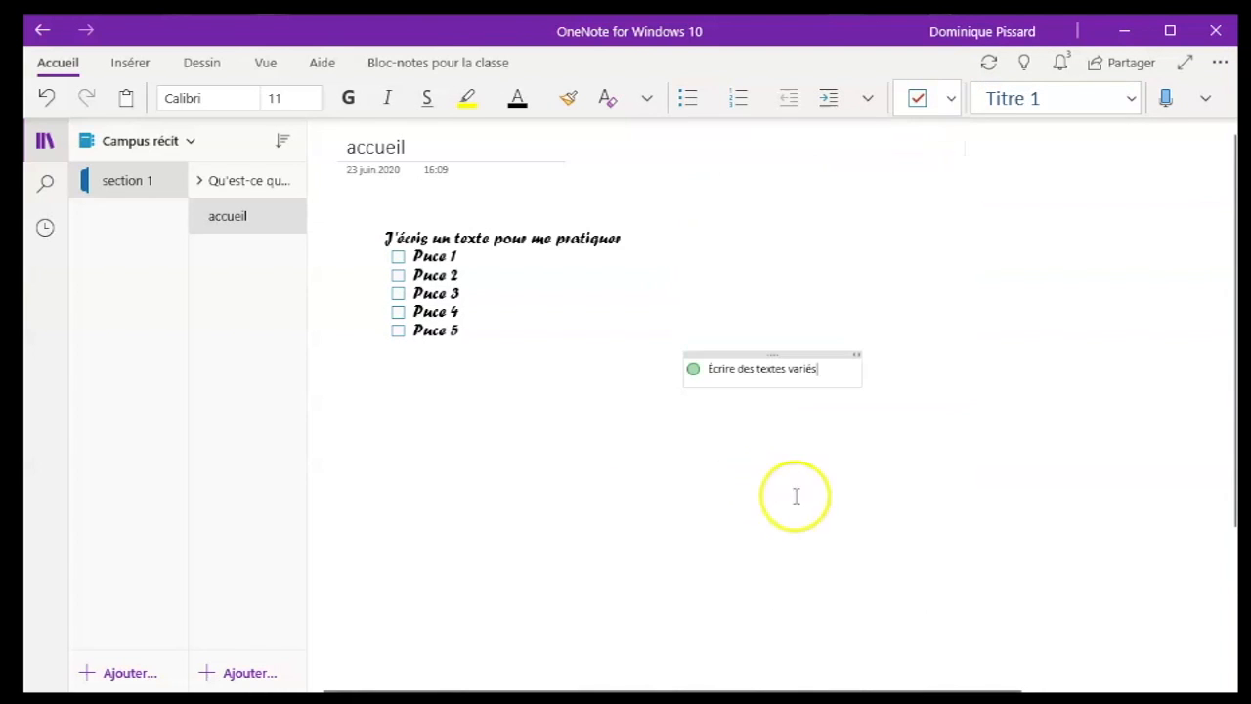
# Insert the line "Projet de première étape" above "Écrire des textes variés", tag it as préparation and leave a blank line below it.
pyautogui.click(703, 372)
pyautogui.press('Return')
pyautogui.press('Up')
pyautogui.write('Projet de p')
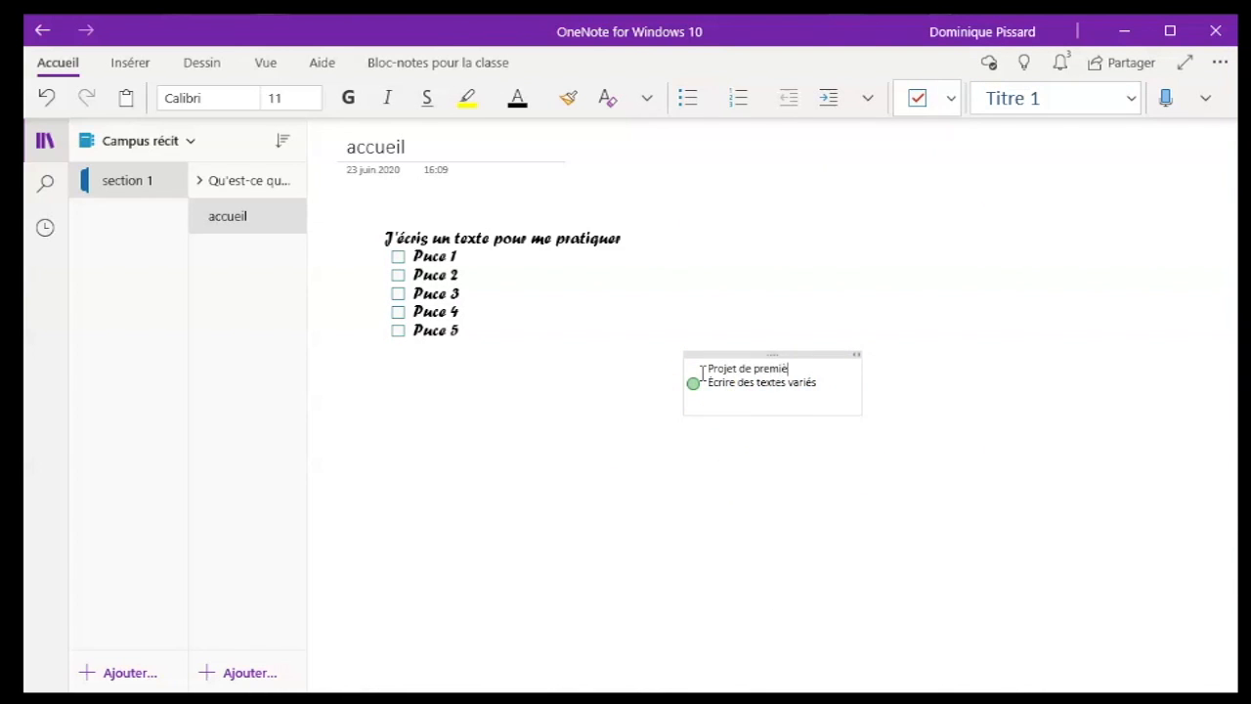
pyautogui.click(951, 98)
pyautogui.scroll(-3, 757, 421)
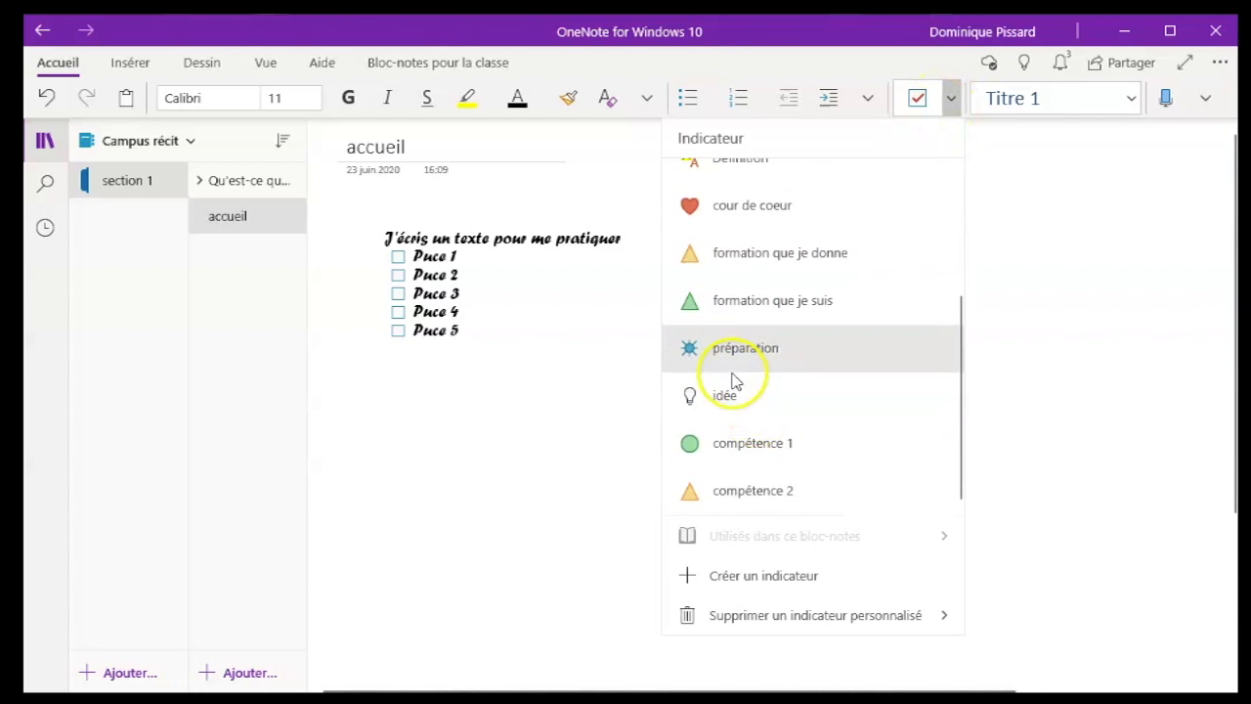
pyautogui.click(743, 389)
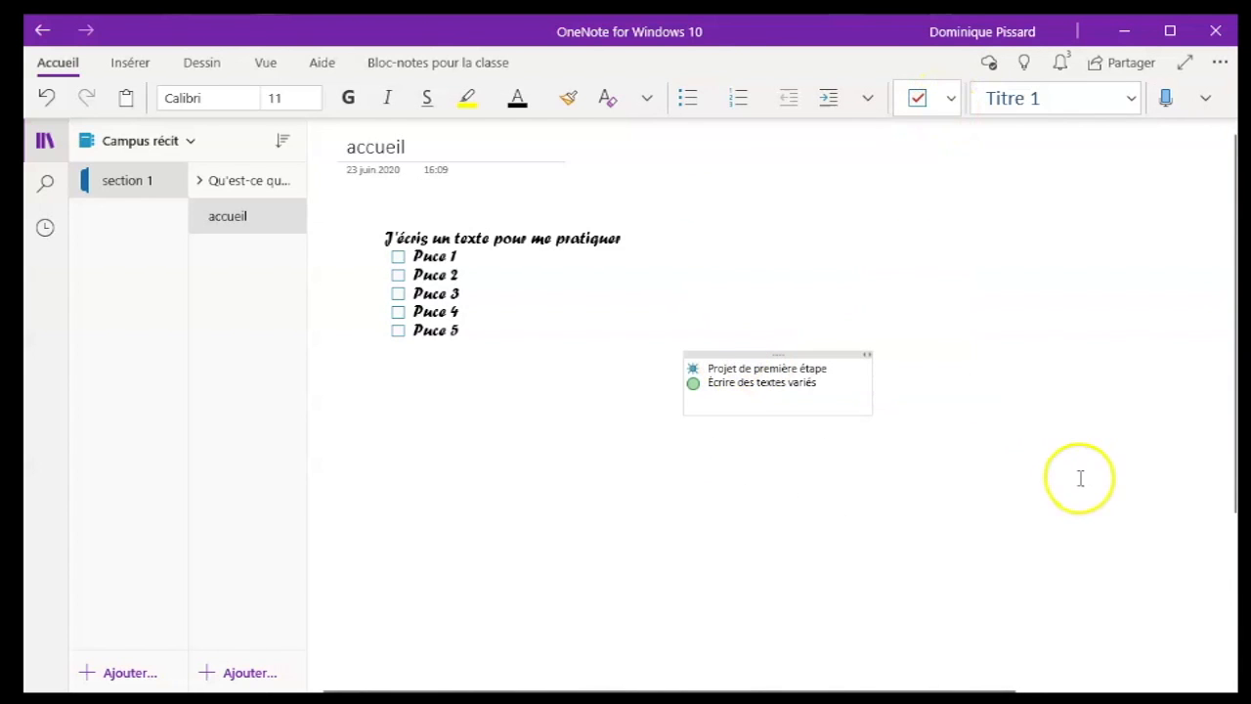
pyautogui.click(846, 372)
pyautogui.press('Return')
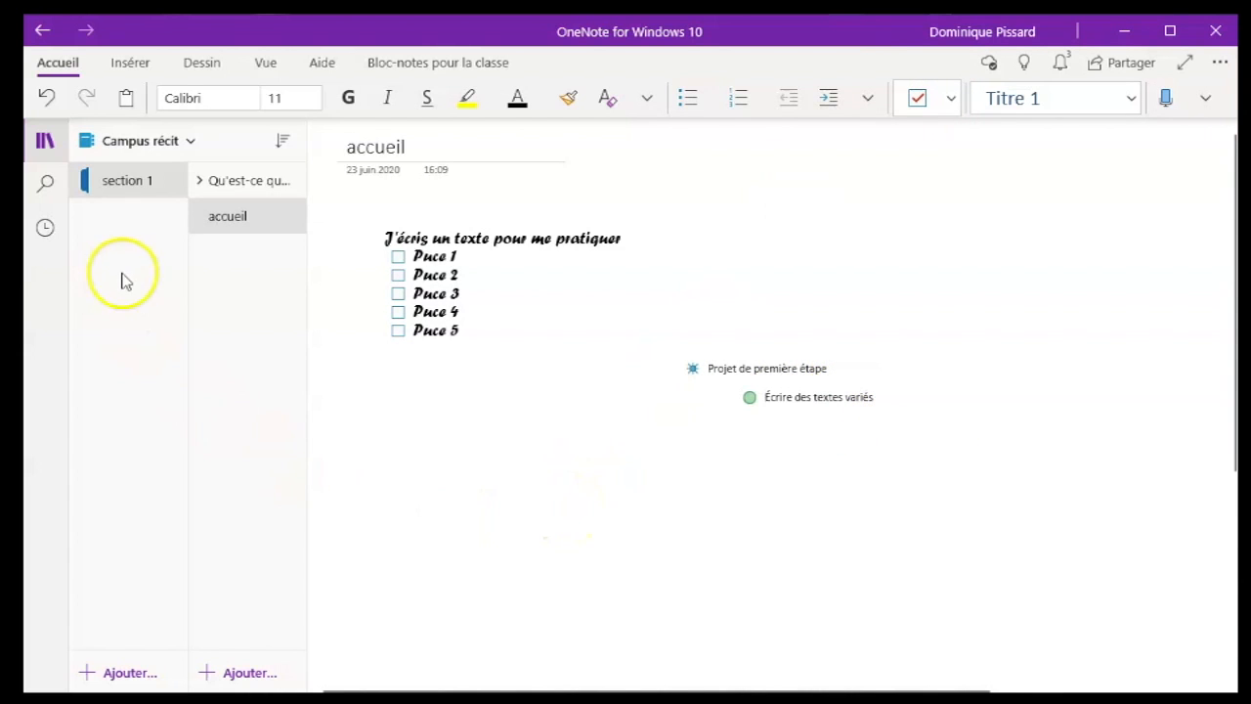
# Search for the préparation tag across all notebooks and open tagged results, including the one on the 10 février page.
pyautogui.click(46, 185)
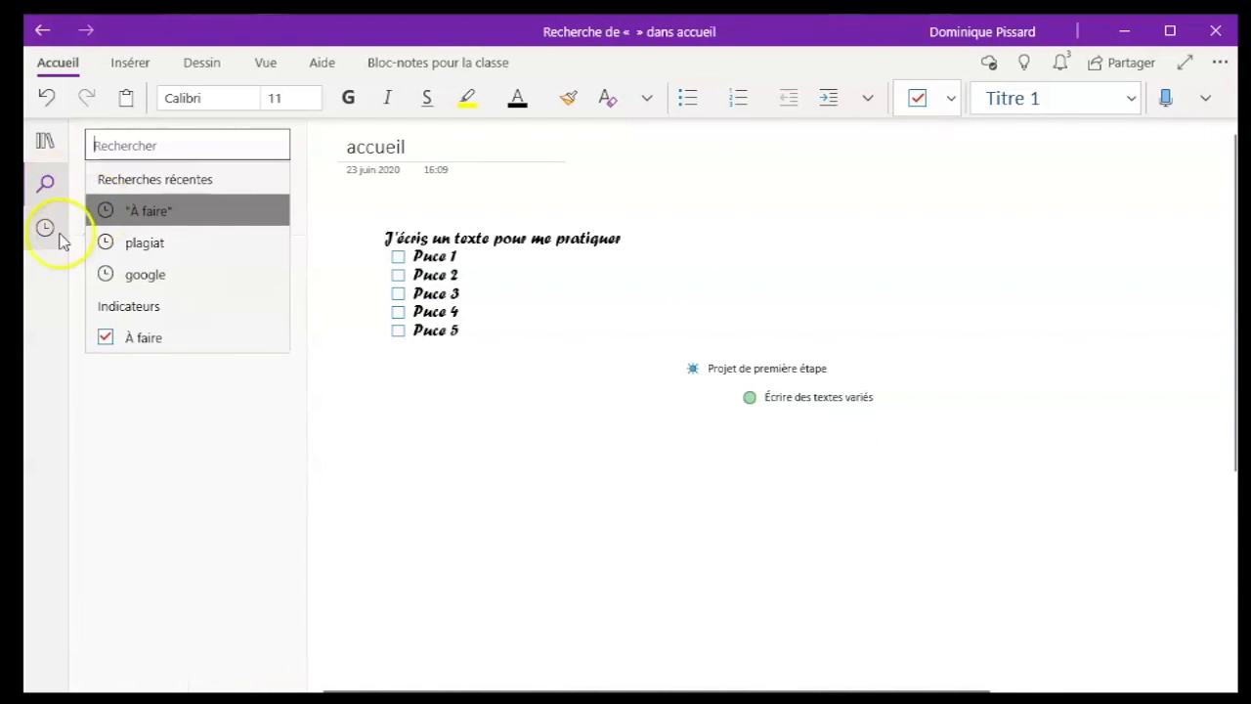
pyautogui.click(266, 221)
pyautogui.click(245, 146)
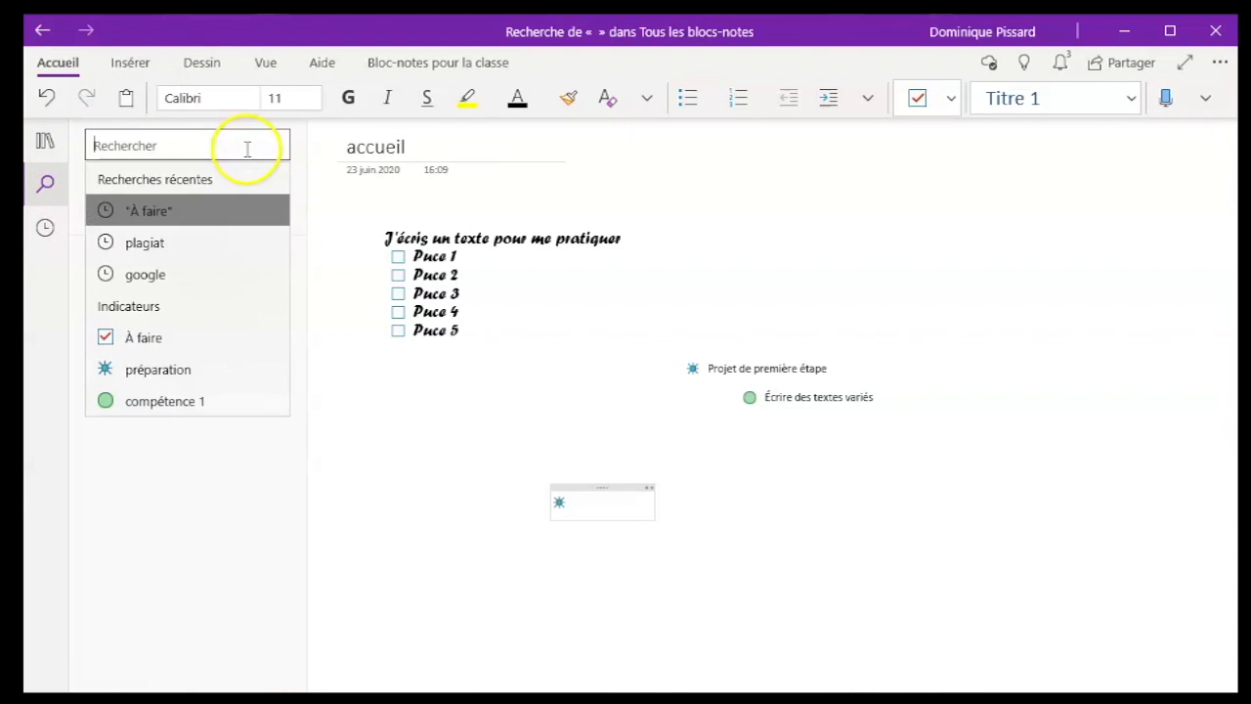
pyautogui.click(153, 363)
pyautogui.click(164, 185)
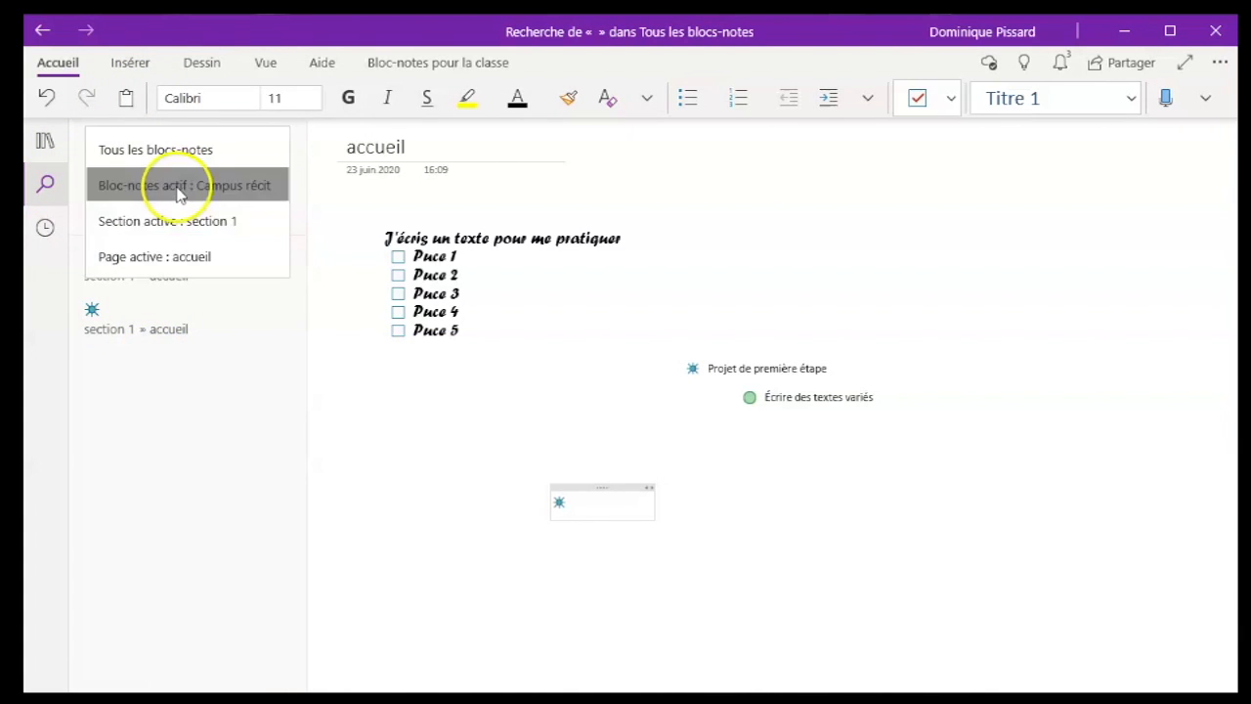
pyautogui.click(128, 152)
pyautogui.click(98, 424)
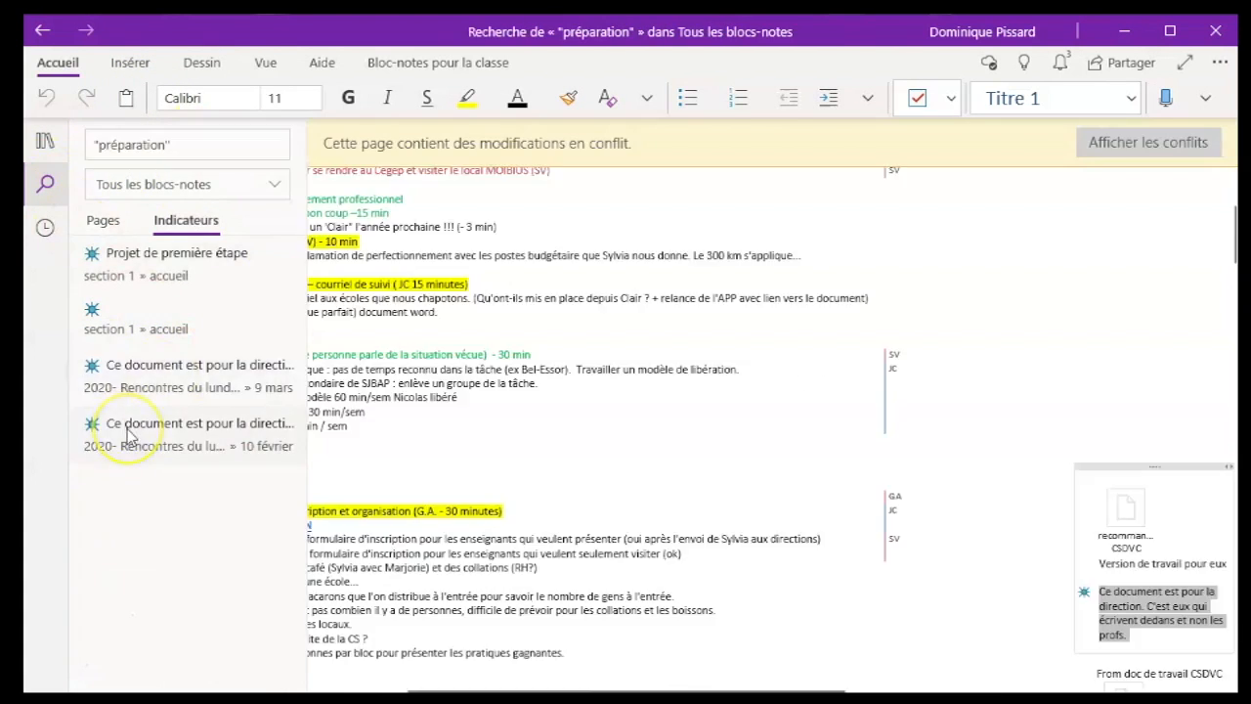
pyautogui.click(101, 310)
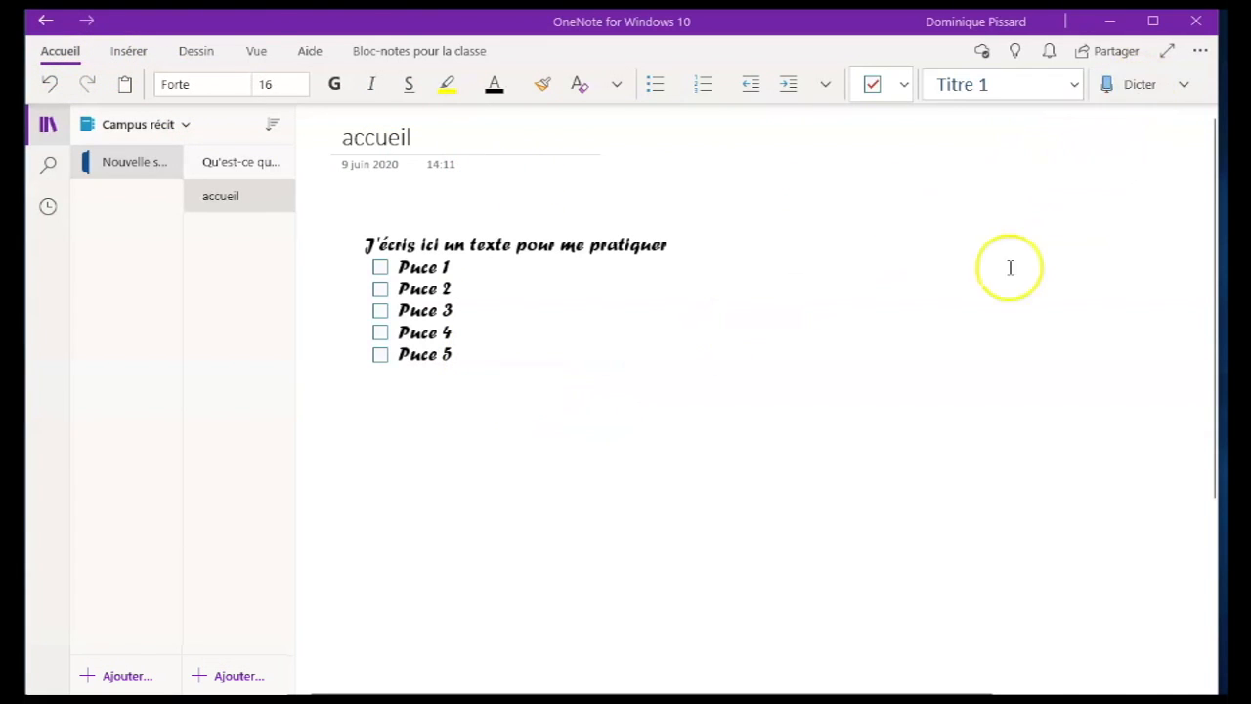
# Dictate "Et le texte va s'écrire au fur et à mesure où" into a new note below the list, and view the available dictation languages.
pyautogui.click(344, 512)
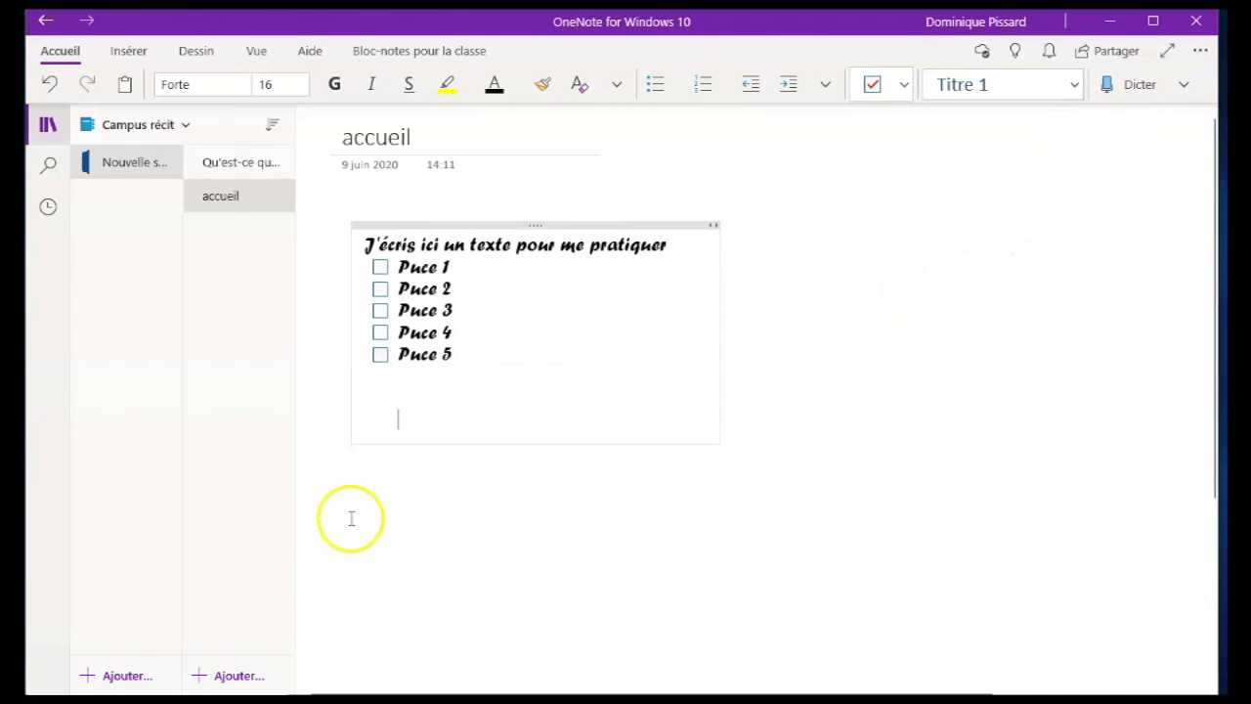
pyautogui.click(1130, 95)
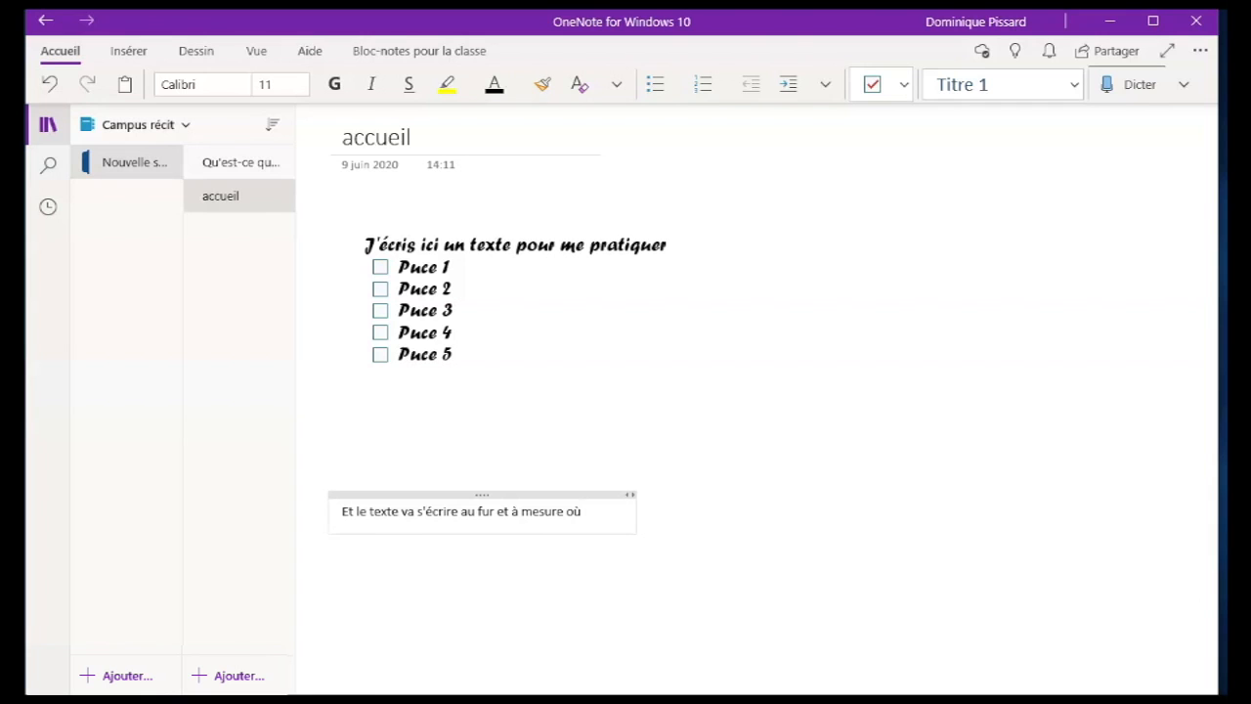
pyautogui.click(1183, 88)
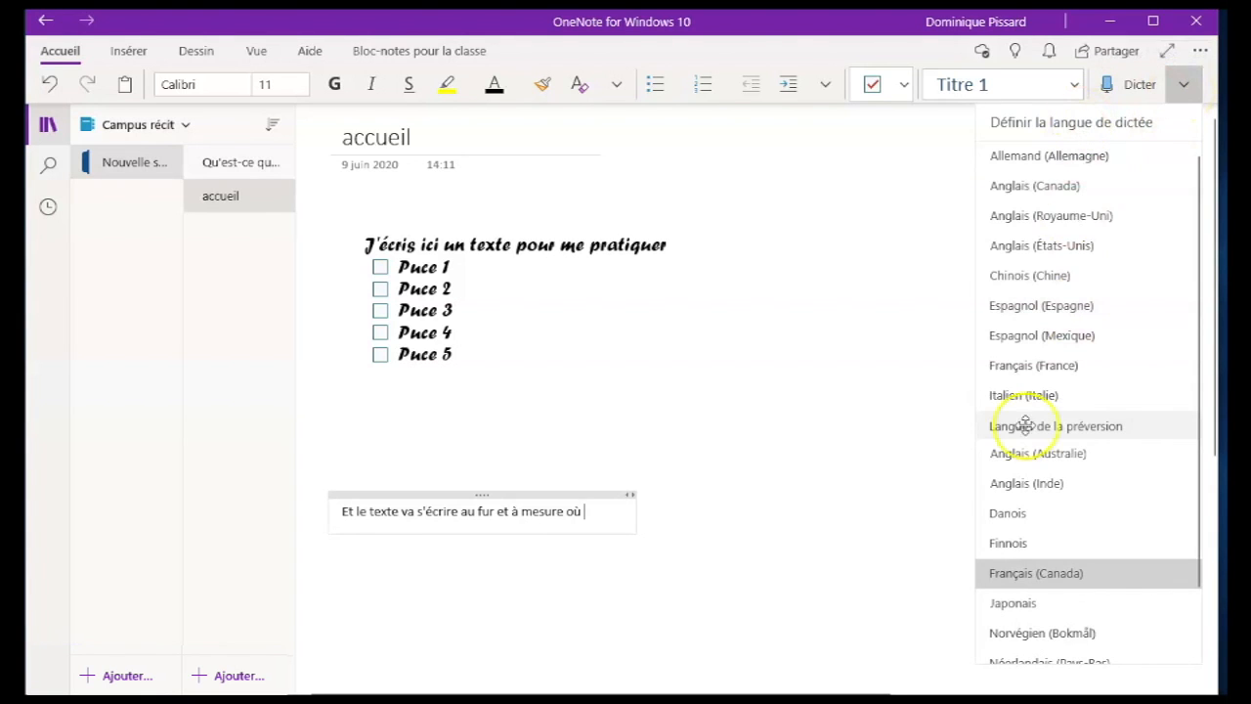
pyautogui.click(1183, 84)
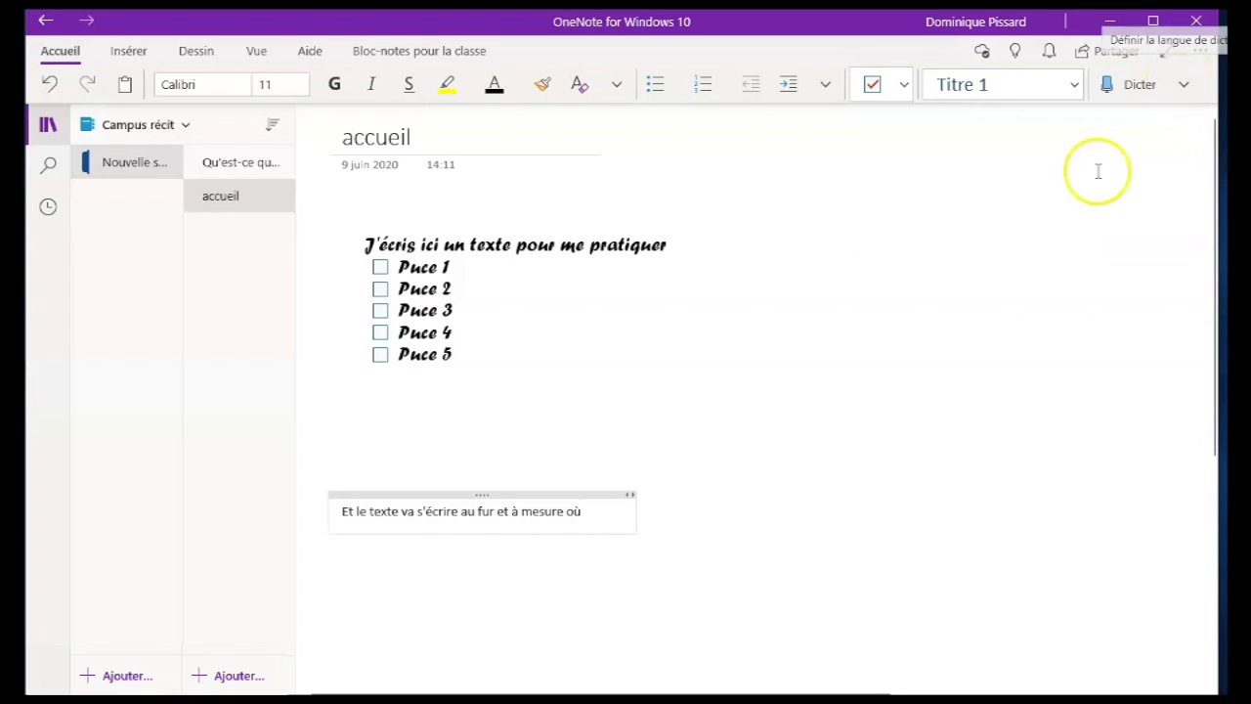
# Add a new page titled dessin with the drawing tools displayed, and place the cursor below its title.
pyautogui.click(198, 59)
pyautogui.click(235, 441)
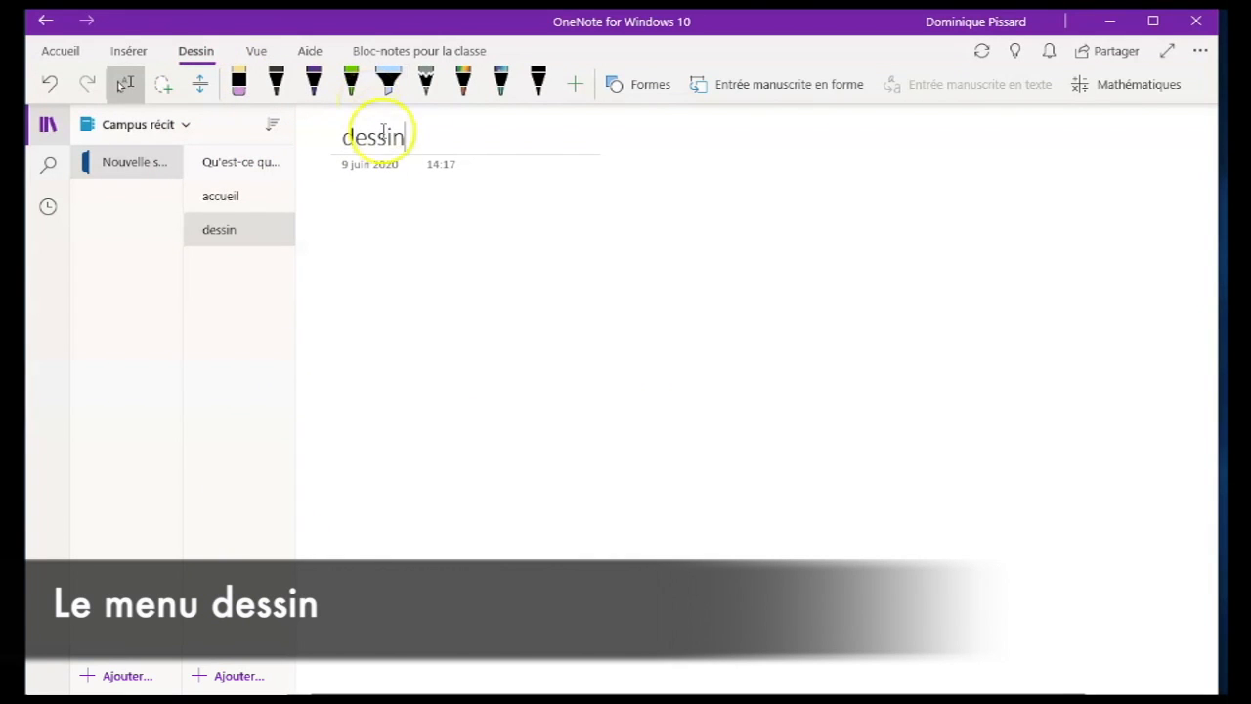
pyautogui.click(374, 201)
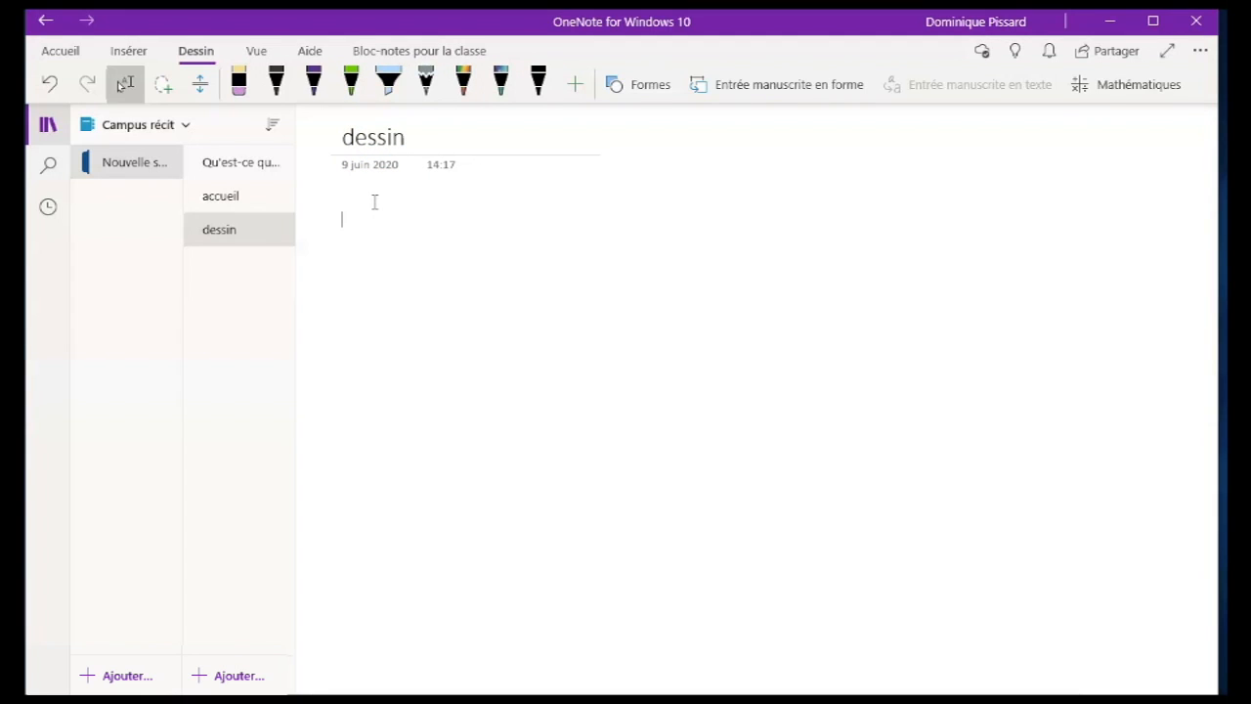
# Draw a wavy line and a tree-like shape with the green pen, and a light blue highlighter stroke along the wave.
pyautogui.click(350, 80)
pyautogui.moveTo(354, 258)
pyautogui.mouseDown()
pyautogui.moveTo(460, 226)
pyautogui.moveTo(692, 194)
pyautogui.mouseUp()
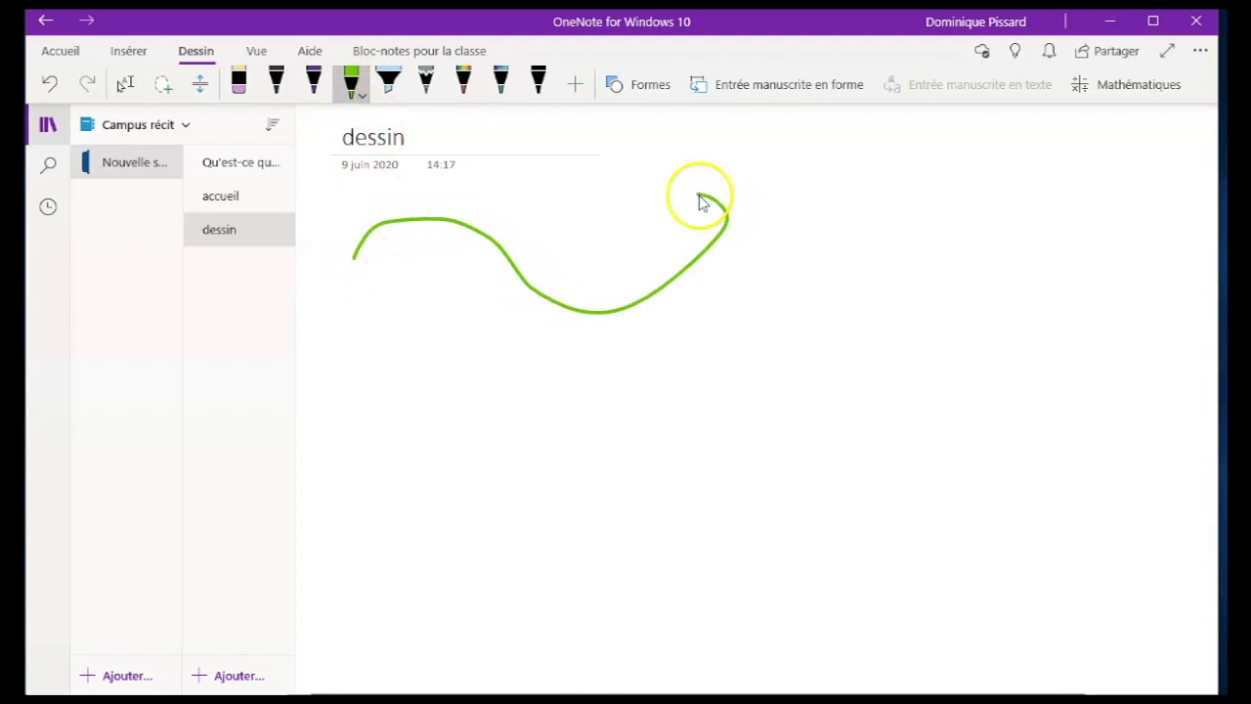
pyautogui.moveTo(481, 281); pyautogui.dragTo(472, 406)
pyautogui.moveTo(488, 256)
pyautogui.mouseDown()
pyautogui.moveTo(509, 285)
pyautogui.moveTo(399, 325)
pyautogui.moveTo(443, 307)
pyautogui.moveTo(529, 315)
pyautogui.mouseUp()
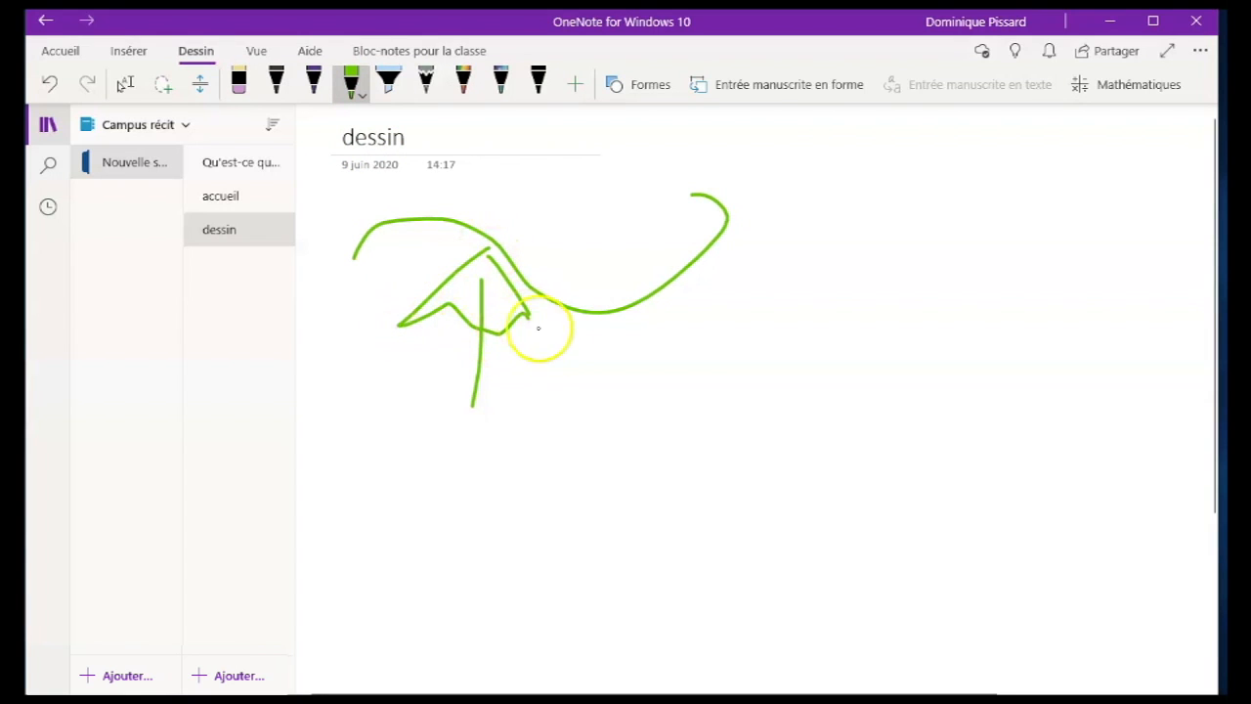
pyautogui.click(388, 82)
pyautogui.moveTo(354, 227); pyautogui.dragTo(565, 262)
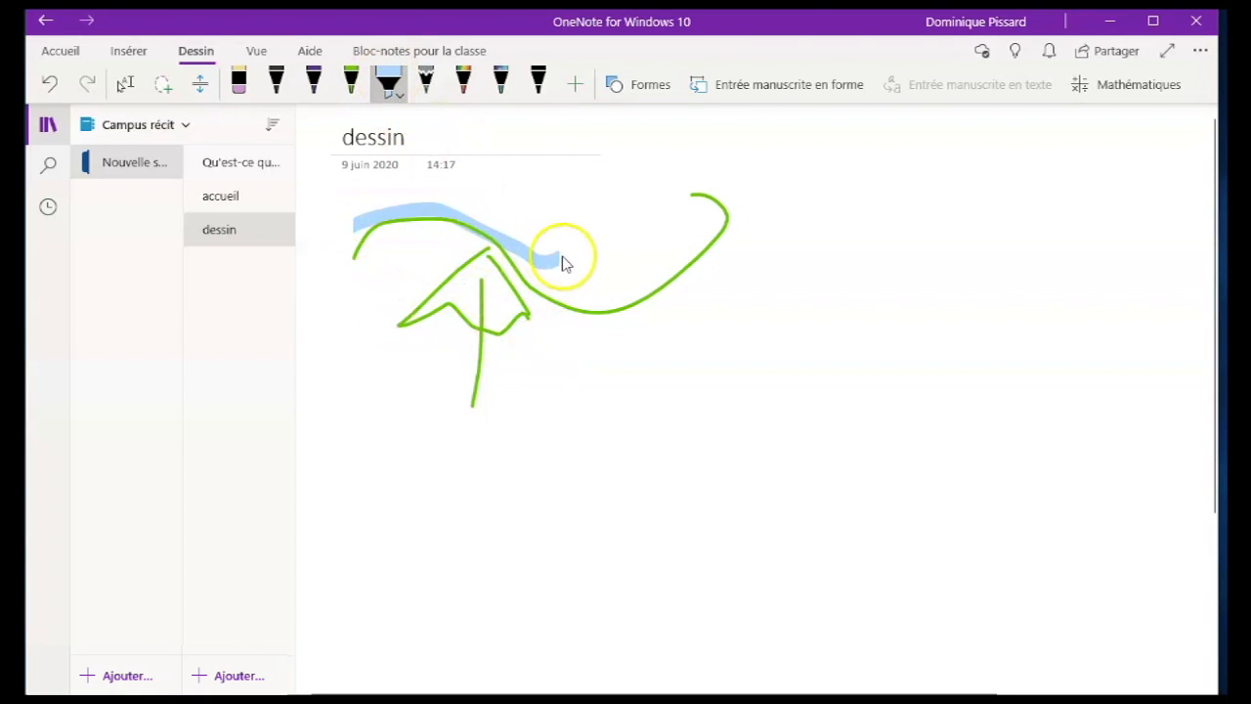
# Draw a light blue highlighter arch below the green wave, and add two separate strokes with the purple pen.
pyautogui.moveTo(657, 375)
pyautogui.mouseDown()
pyautogui.moveTo(558, 318)
pyautogui.moveTo(458, 396)
pyautogui.mouseUp()
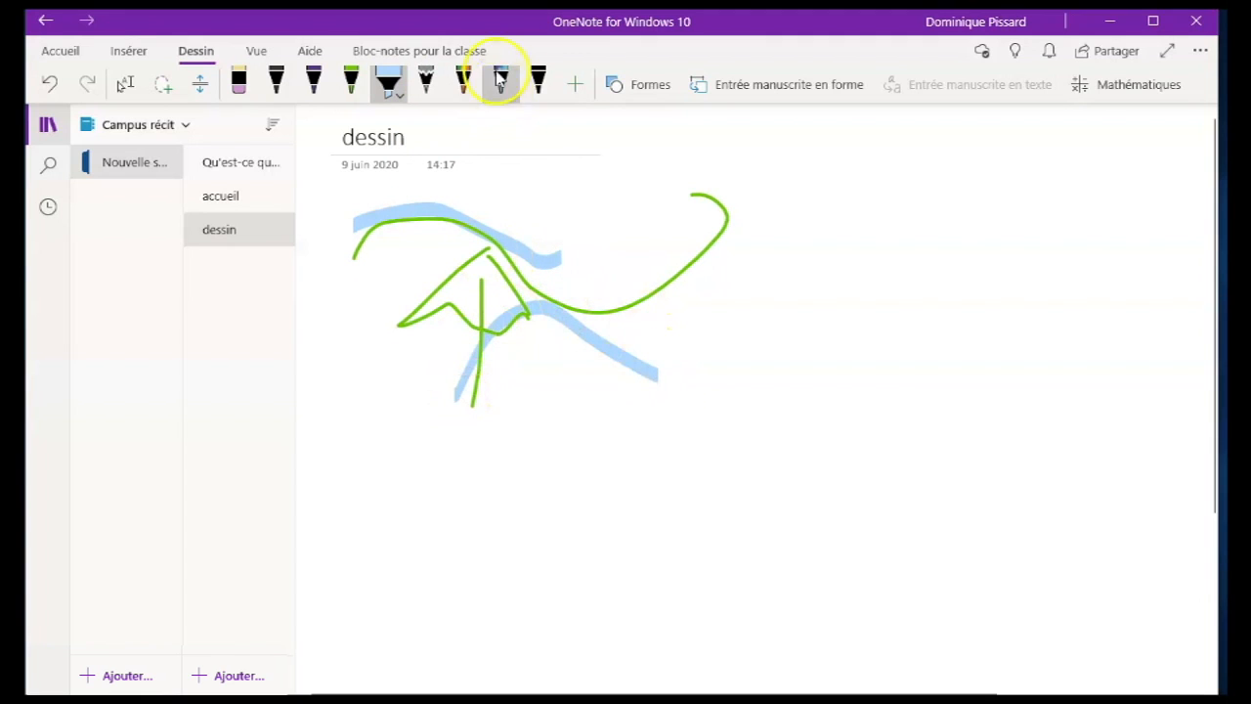
pyautogui.click(313, 82)
pyautogui.moveTo(634, 200); pyautogui.dragTo(589, 349)
pyautogui.moveTo(604, 452)
pyautogui.mouseDown()
pyautogui.moveTo(517, 382)
pyautogui.moveTo(465, 360)
pyautogui.mouseUp()
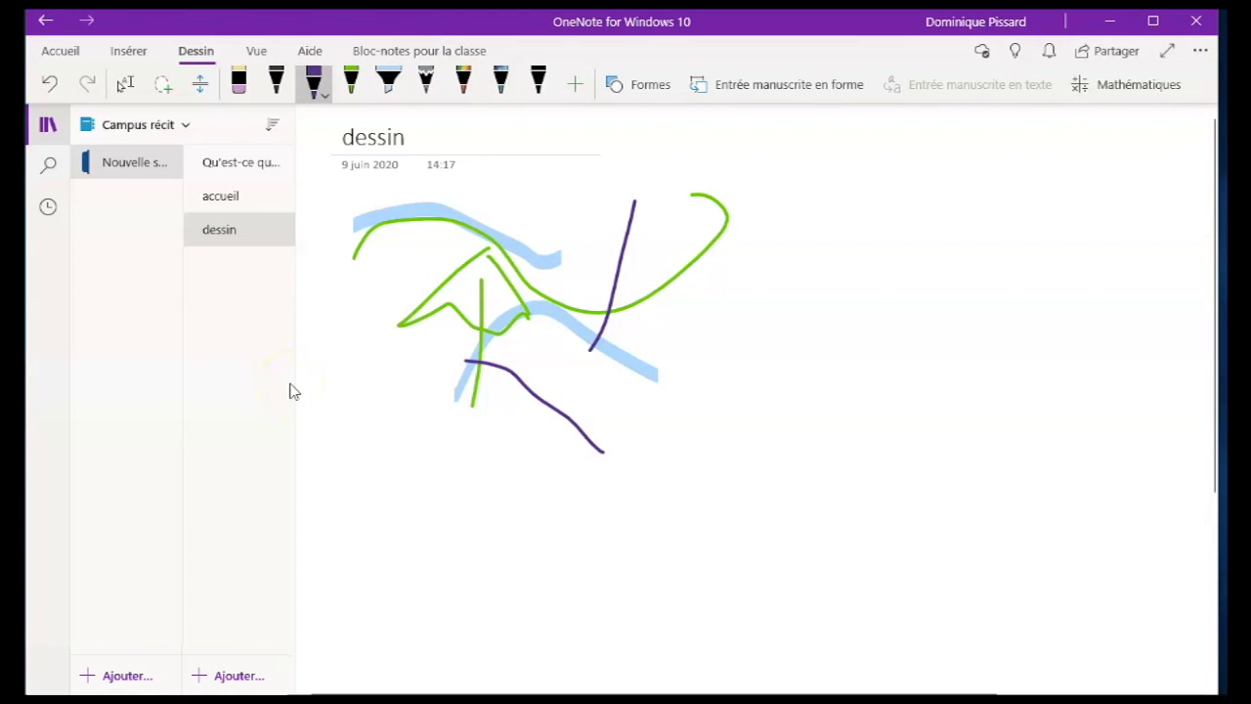
# Erase the green wave, its highlighter stroke and both purple strokes, and return to text selection mode.
pyautogui.click(240, 84)
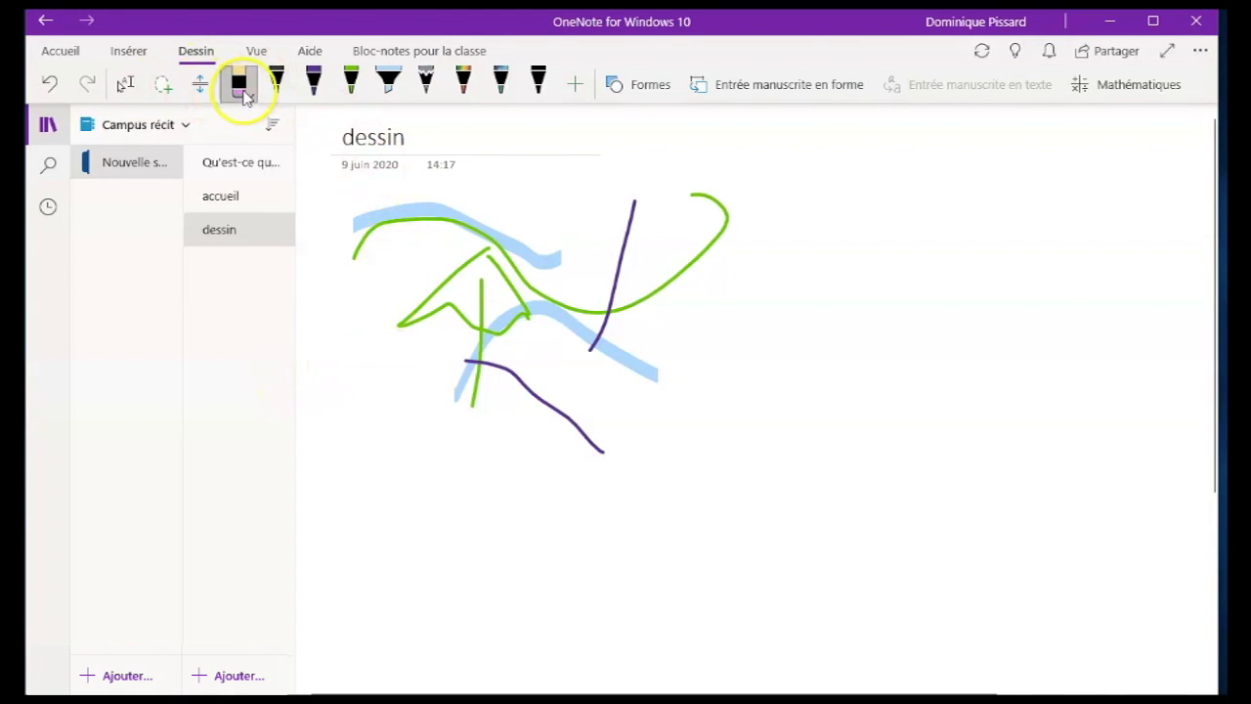
pyautogui.moveTo(502, 378)
pyautogui.mouseDown()
pyautogui.moveTo(550, 386)
pyautogui.moveTo(628, 341)
pyautogui.moveTo(522, 229)
pyautogui.moveTo(531, 307)
pyautogui.mouseUp()
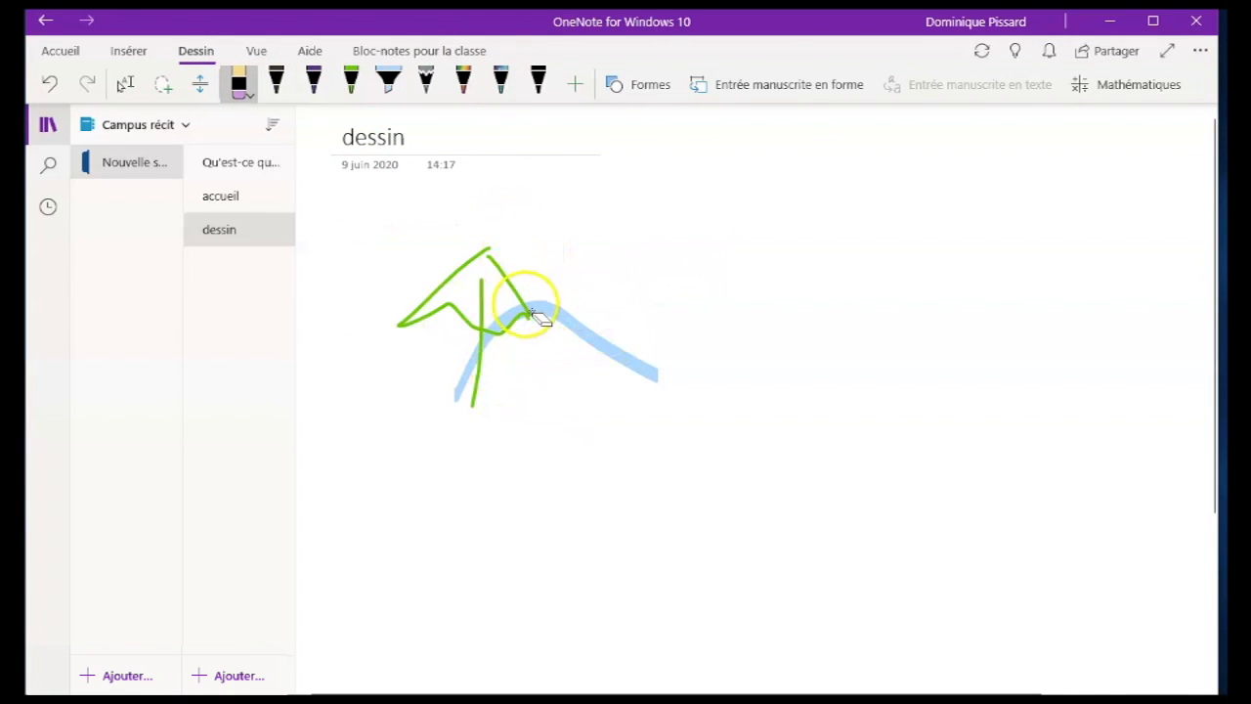
pyautogui.click(125, 86)
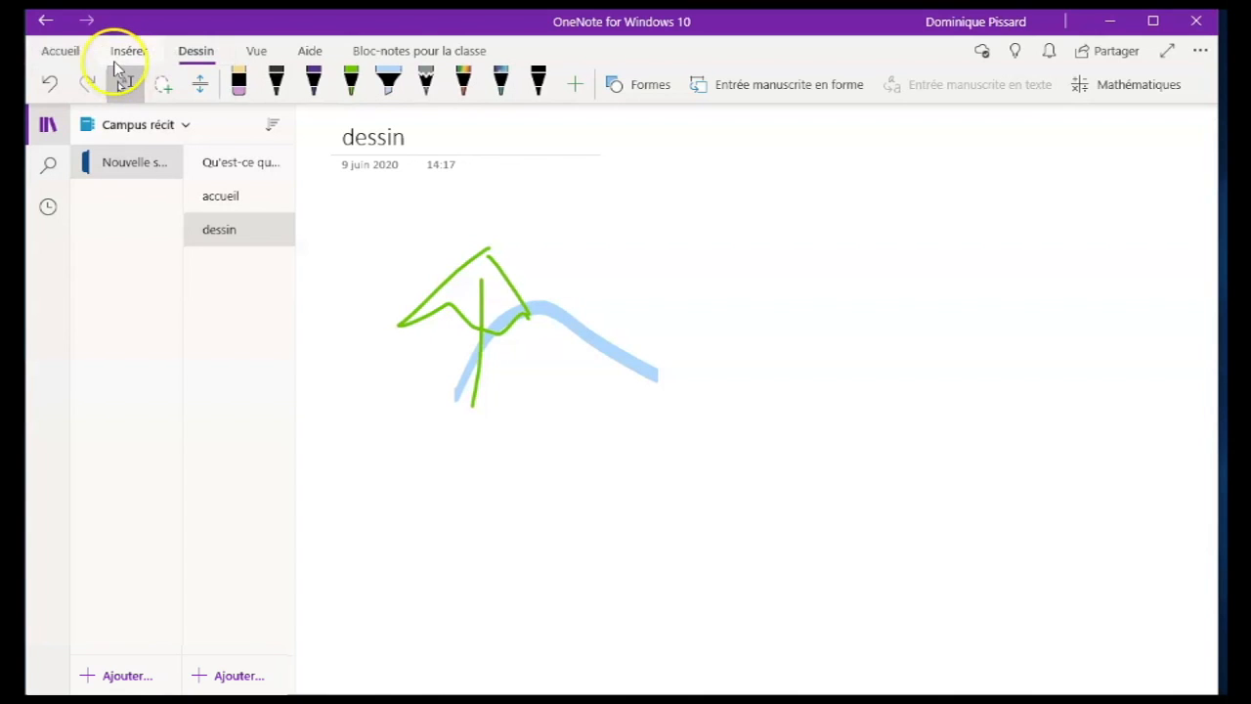
# Display the Accueil text tools for the dessin page and place the text cursor on the page.
pyautogui.click(128, 50)
pyautogui.click(61, 50)
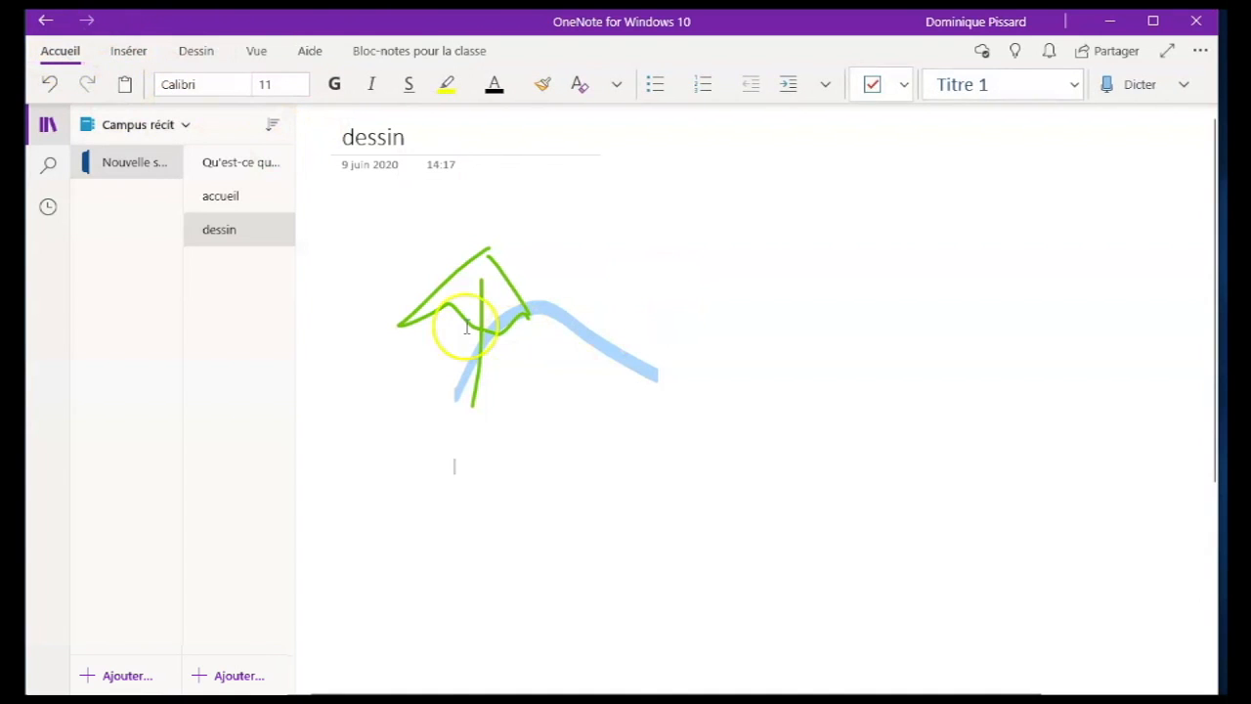
pyautogui.click(368, 242)
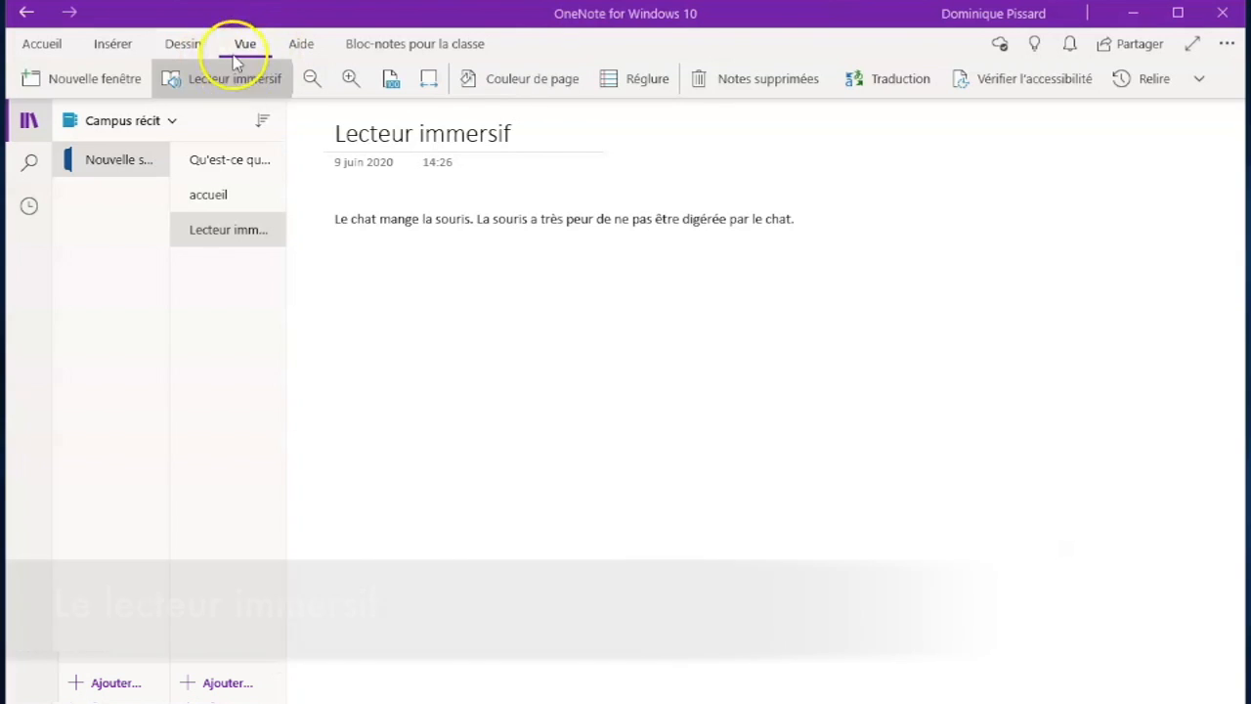
# Open the Lecteur immersif page in the immersive reader, set the voice speed to 1 and have the text read aloud.
pyautogui.click(237, 84)
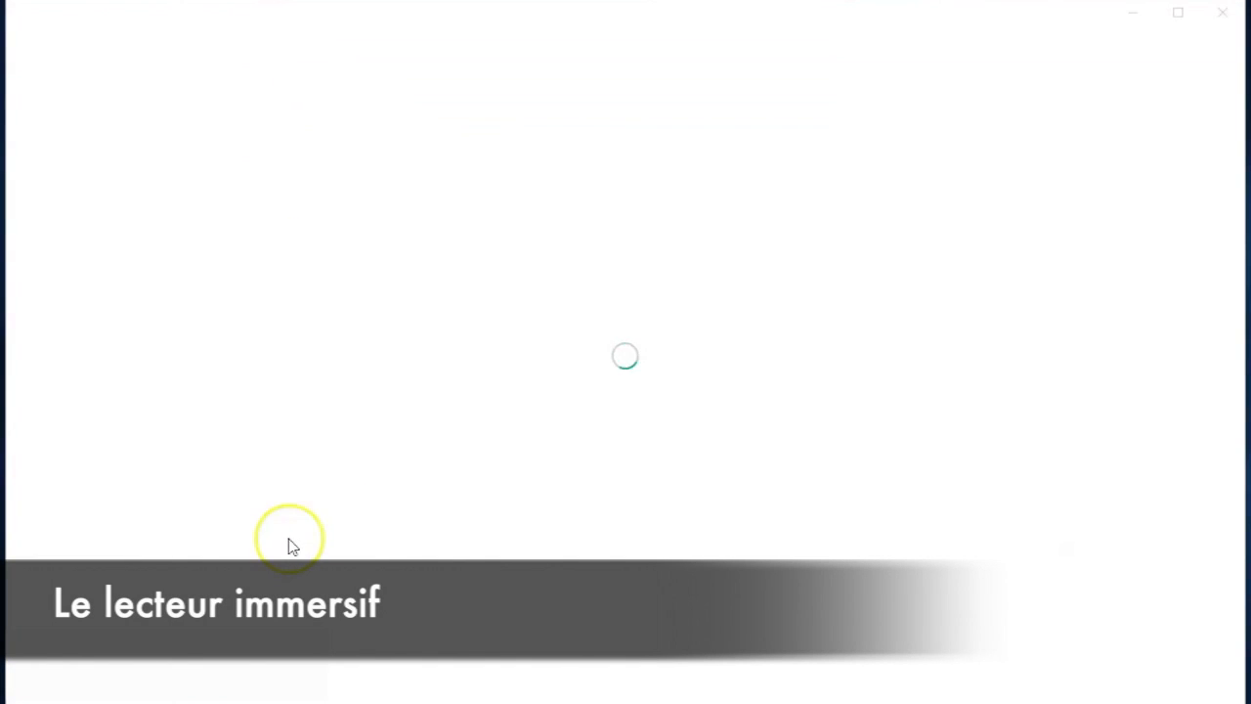
pyautogui.click(626, 668)
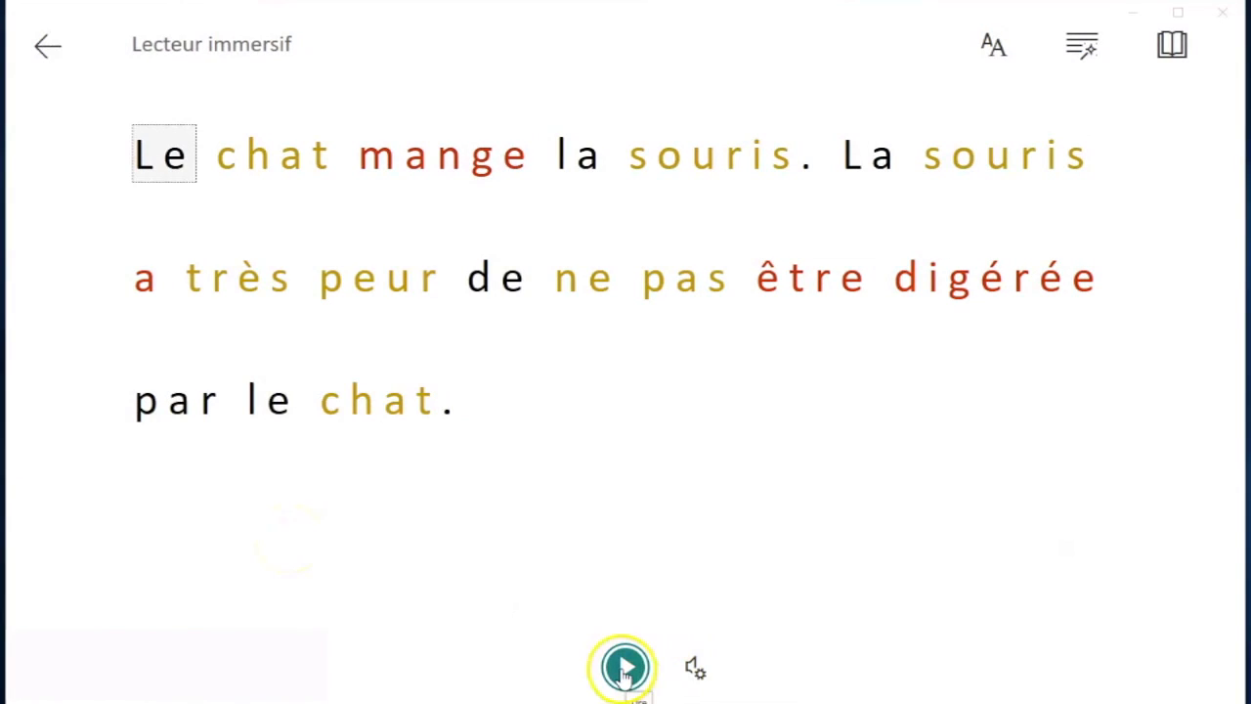
pyautogui.click(696, 673)
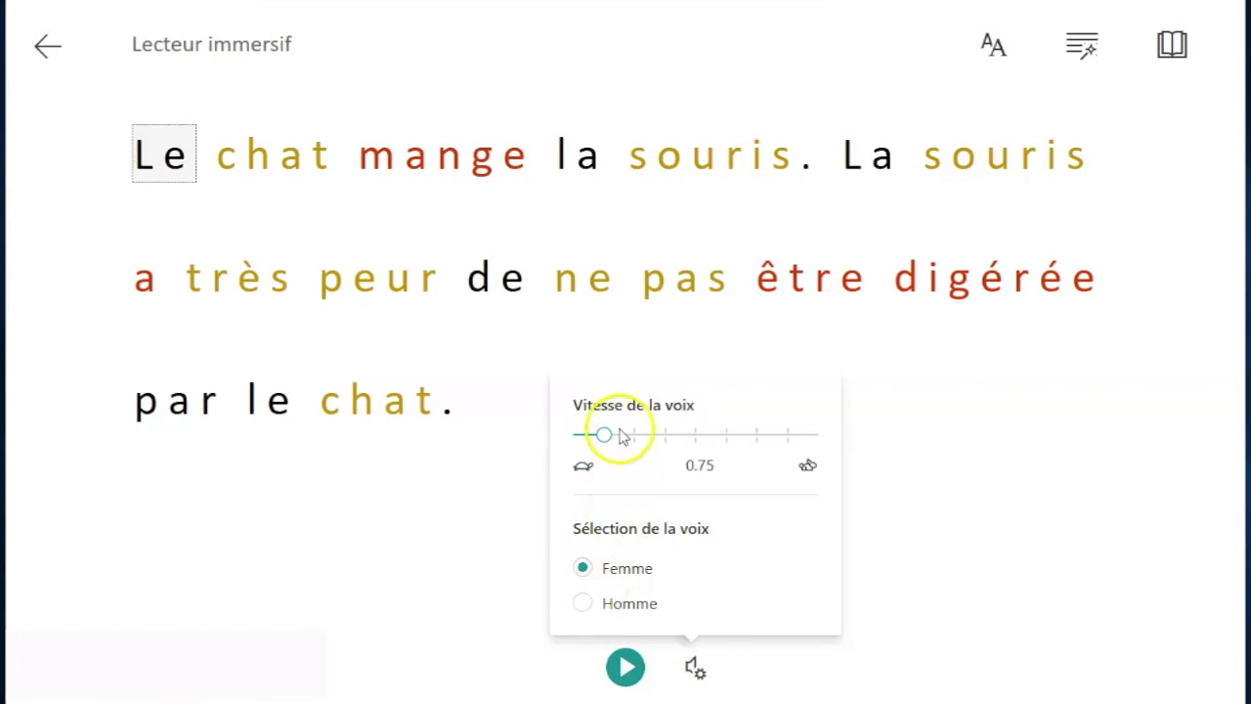
pyautogui.moveTo(602, 435); pyautogui.dragTo(627, 444)
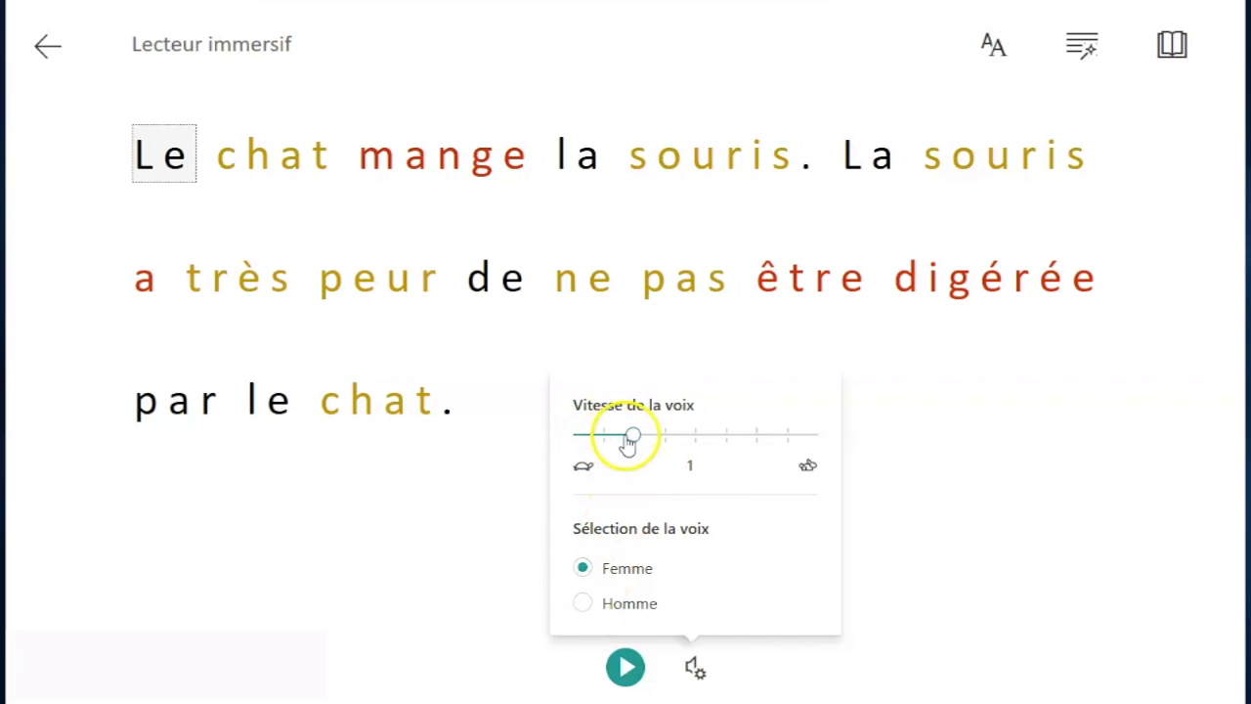
pyautogui.click(625, 668)
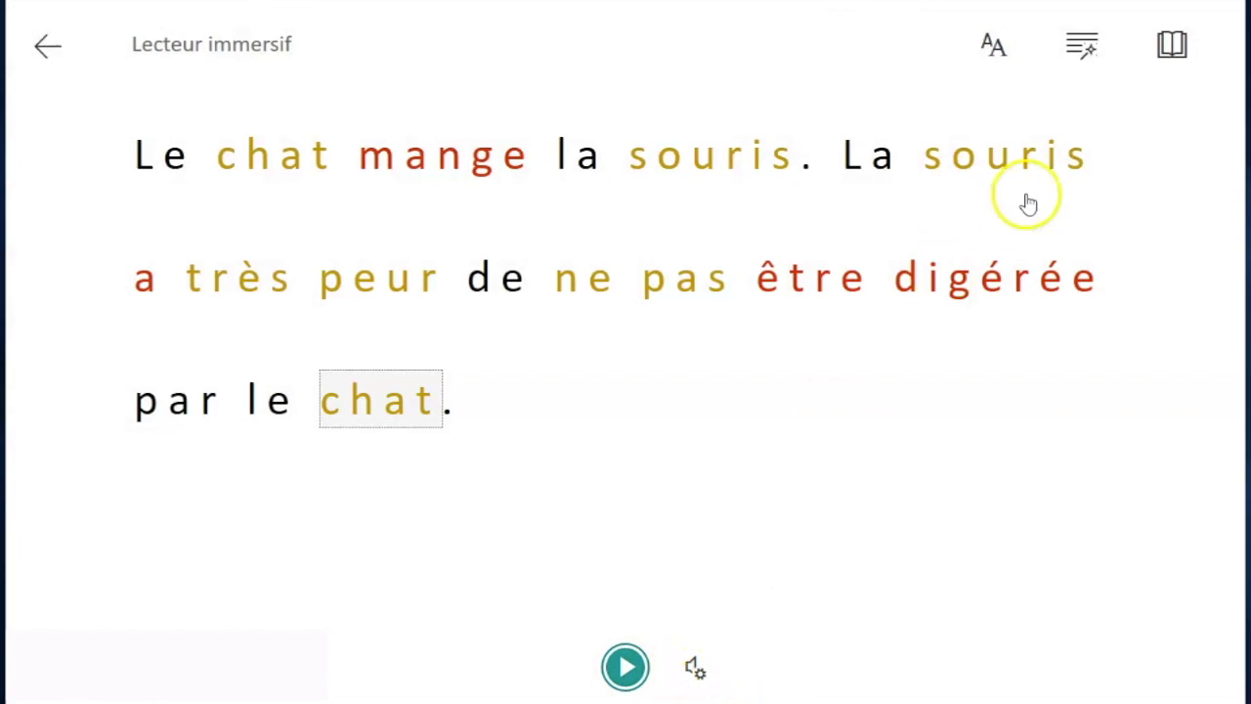
# Adjust the part-of-speech colouring in the immersive reader, keeping nouns and verbs coloured and removing the colour from adverbs.
pyautogui.click(1084, 49)
pyautogui.click(1173, 225)
pyautogui.click(1173, 263)
pyautogui.click(1173, 301)
pyautogui.click(1173, 339)
pyautogui.click(1173, 225)
pyautogui.click(1173, 263)
# Select the words chat, peur and mange in the reading text to examine them individually.
pyautogui.click(357, 418)
pyautogui.click(373, 280)
pyautogui.click(466, 174)
# Set the translation language to Anglais (Canada) by word, and turn on Focus sur lignes with a single line.
pyautogui.click(1172, 45)
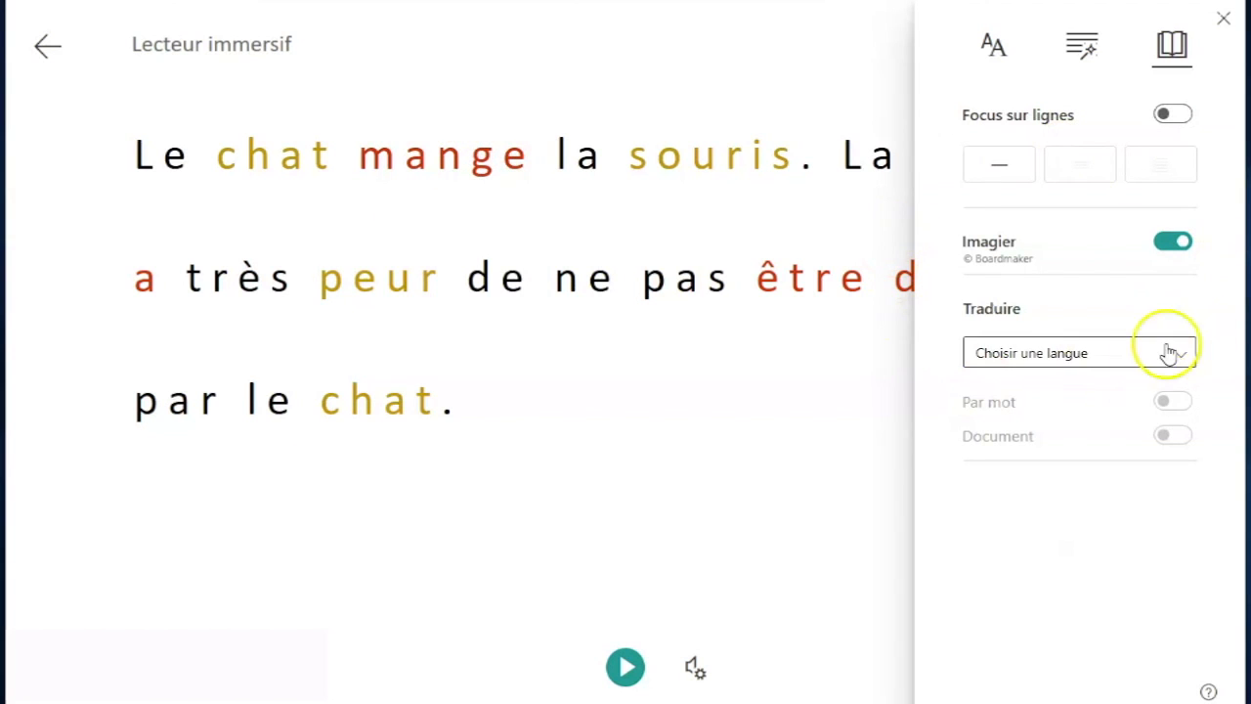
pyautogui.click(1044, 358)
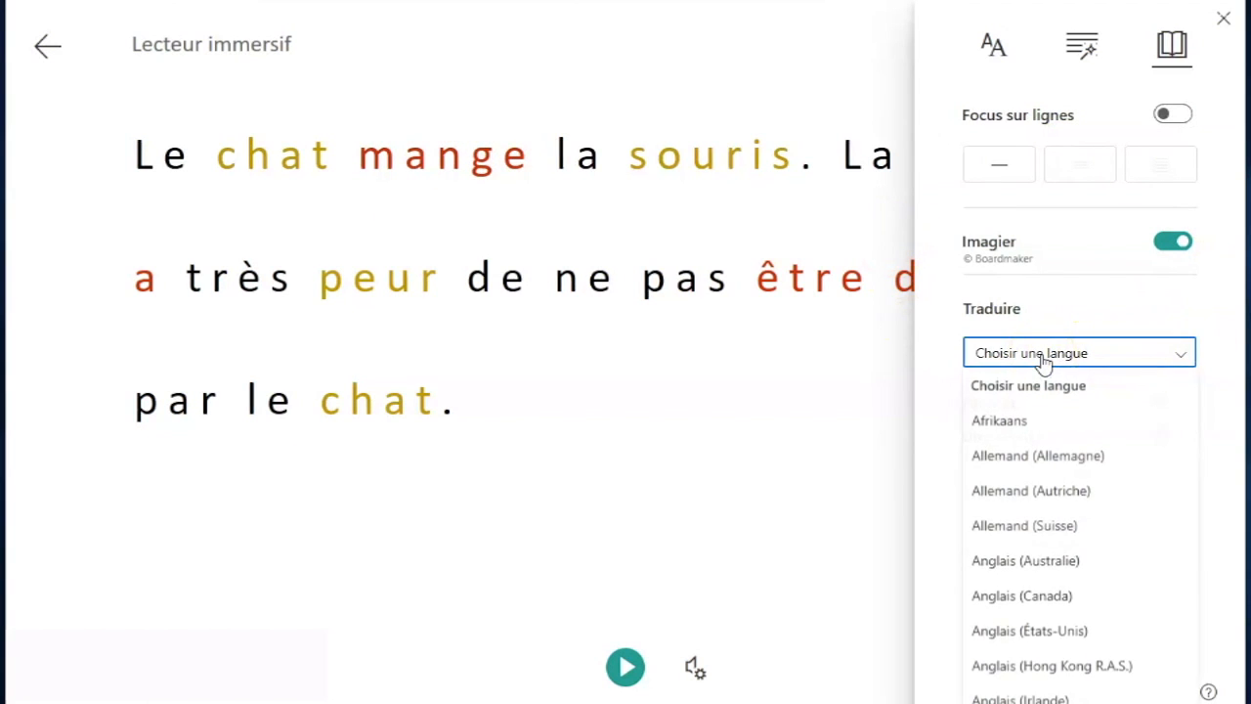
pyautogui.click(991, 603)
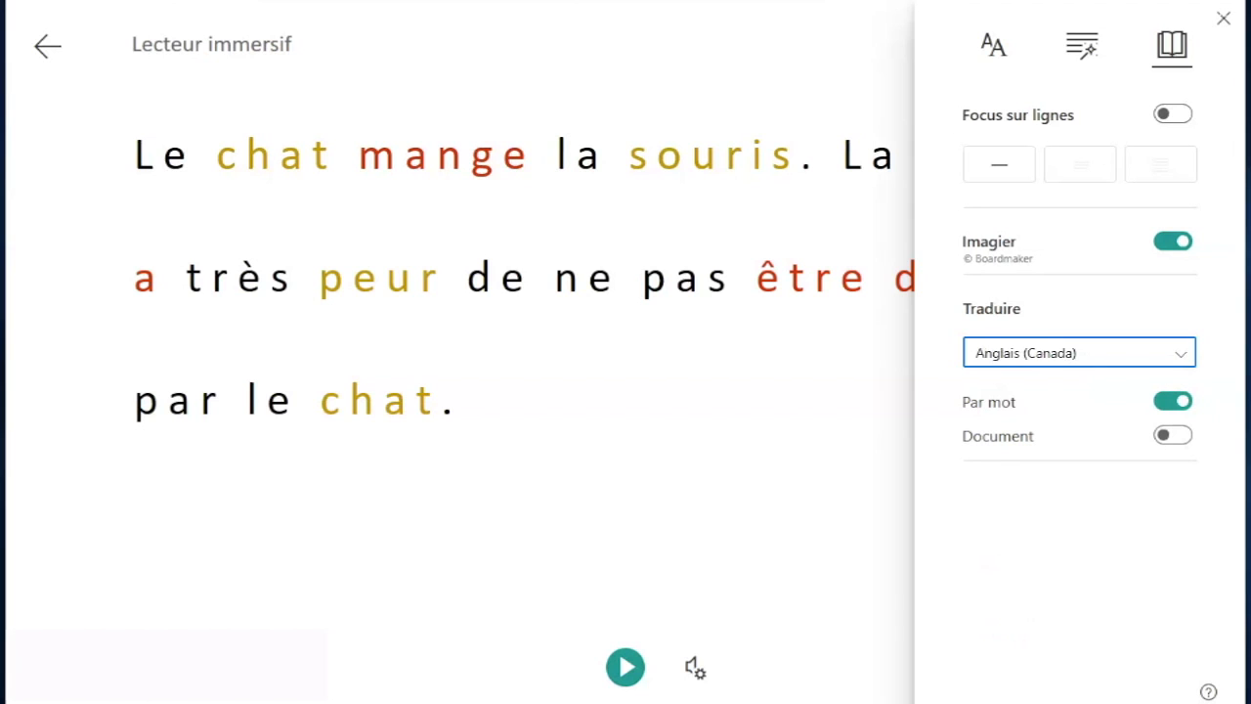
pyautogui.click(999, 168)
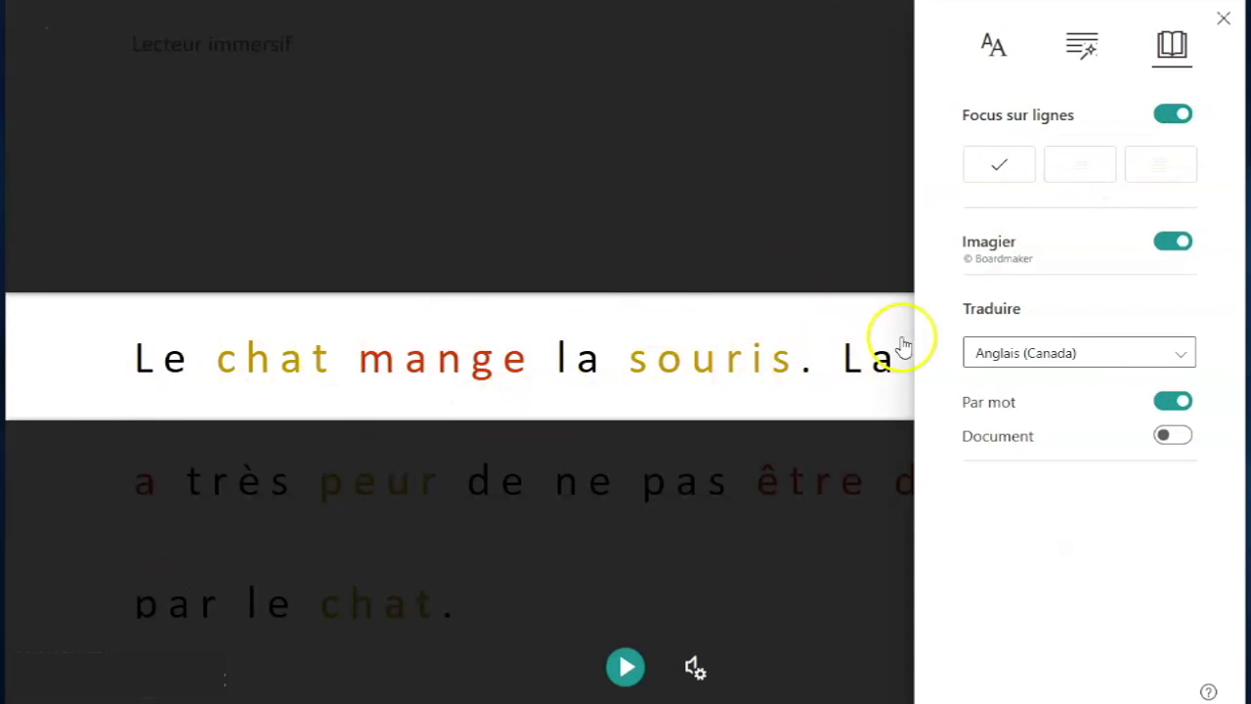
# Try the text size adjustment, leaving it at 48, and set the reading font to Sitka.
pyautogui.click(992, 61)
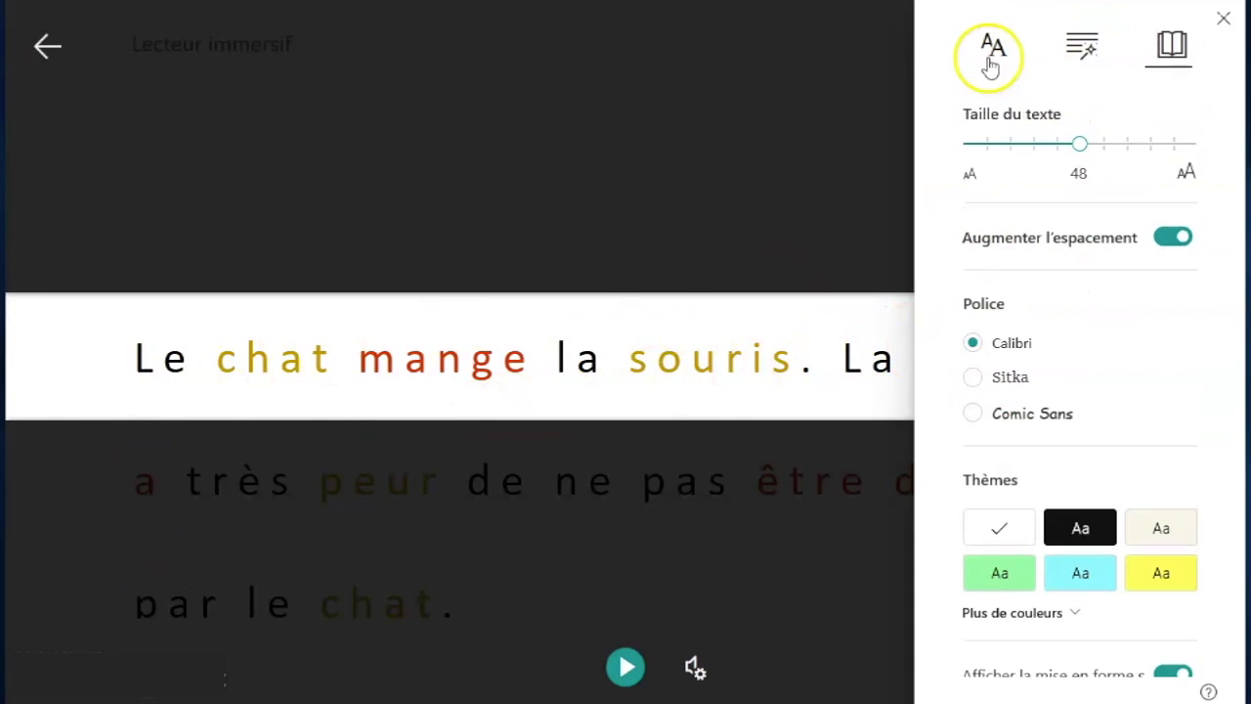
pyautogui.moveTo(1128, 147); pyautogui.dragTo(1090, 156)
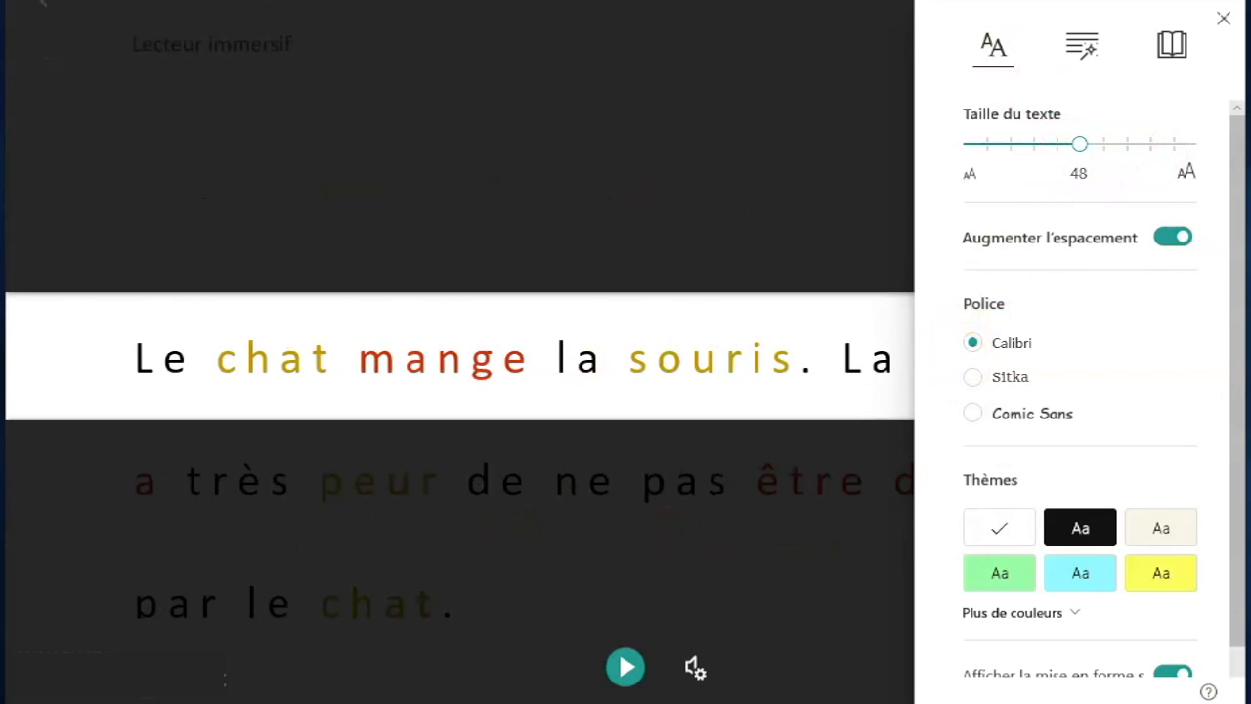
pyautogui.click(973, 379)
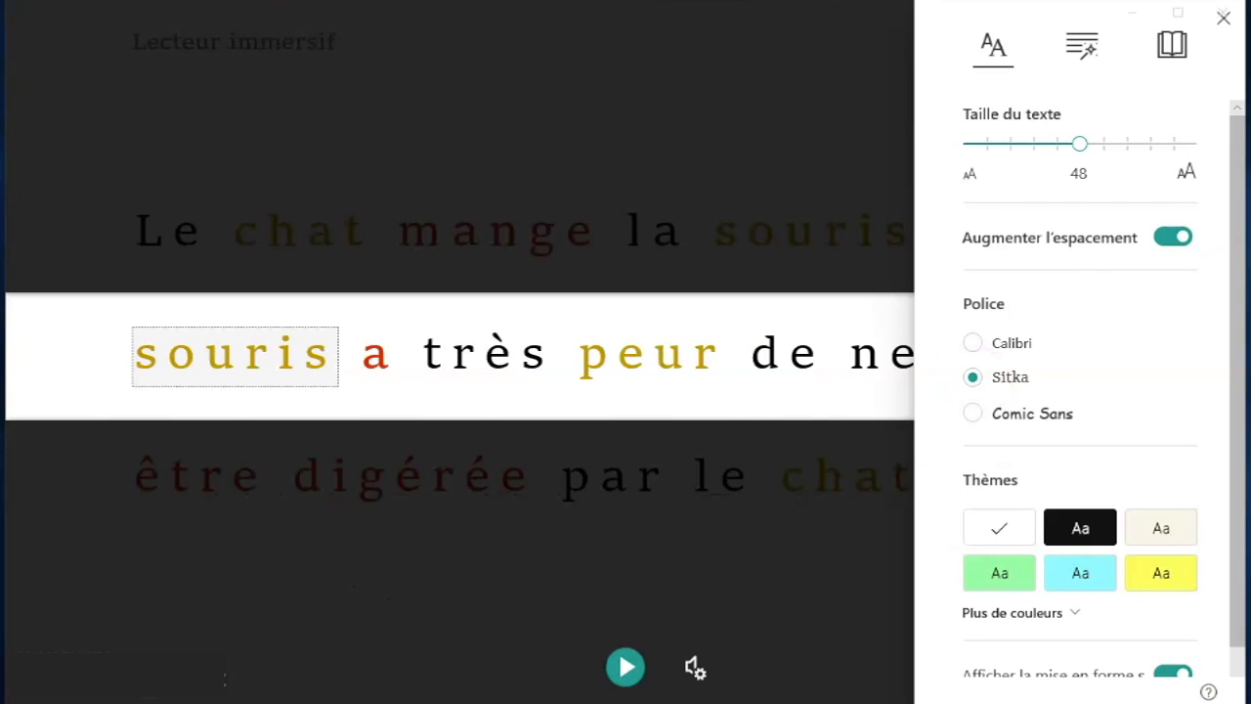